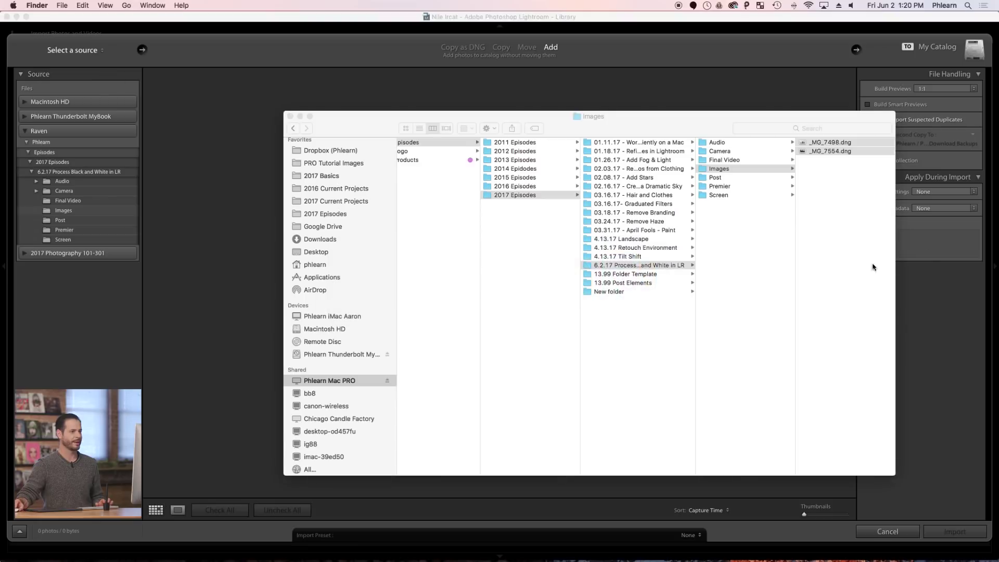
- Import _MG_7498.dng and _MG_7554.dng from the Images folder into the catalog with the Add option, and leave both deselected
drag(840, 149, 232, 202)
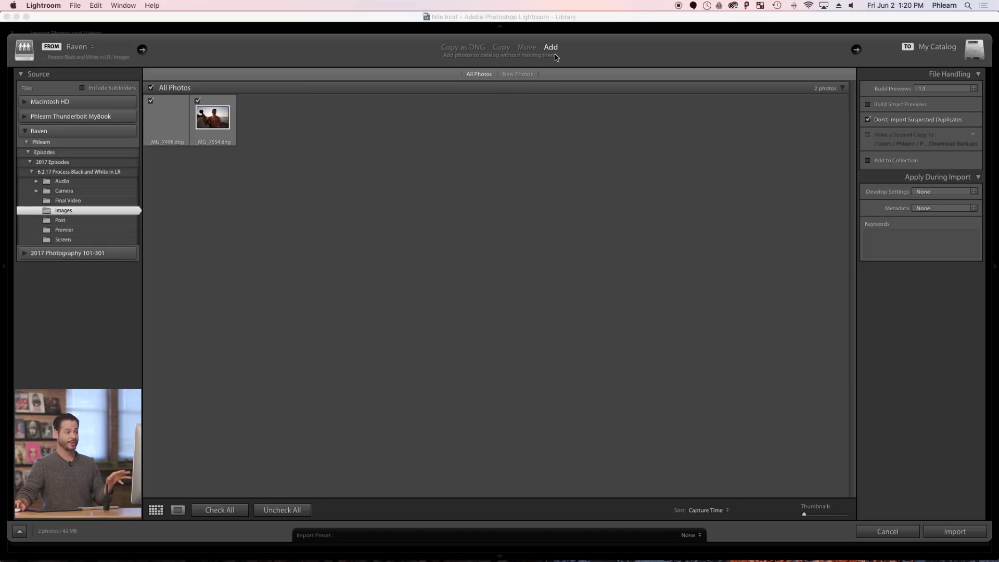
click(954, 531)
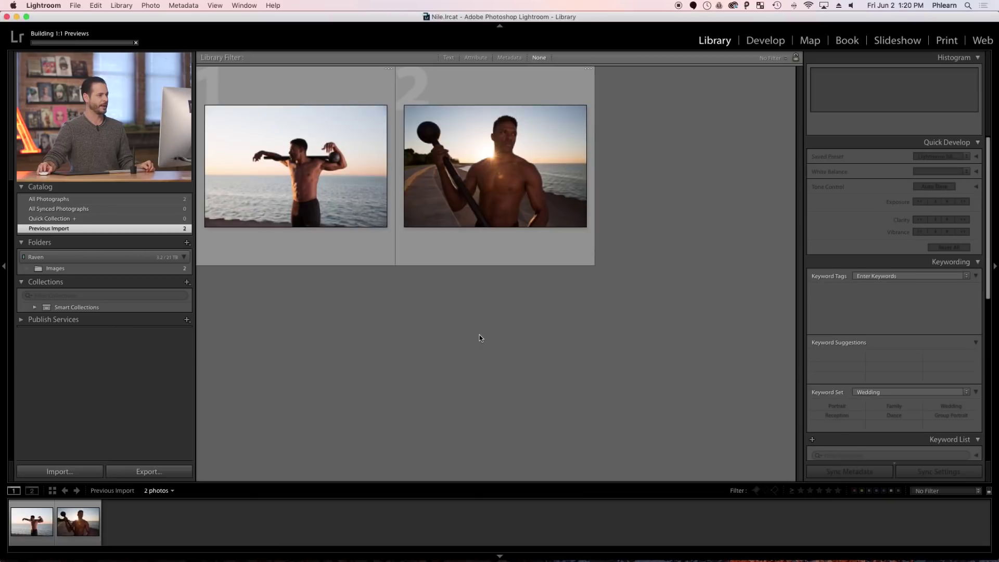
key(equal)
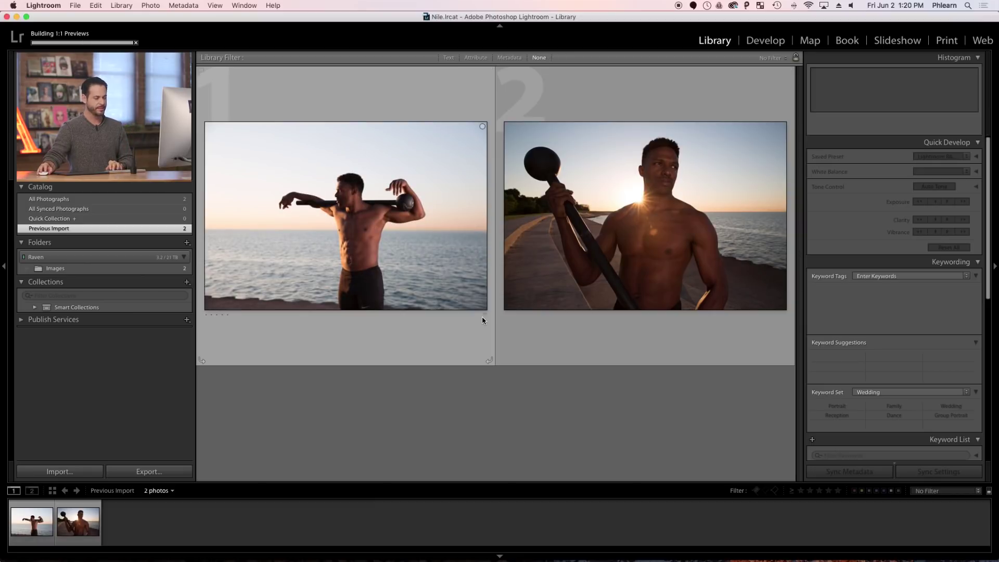
key(super+d)
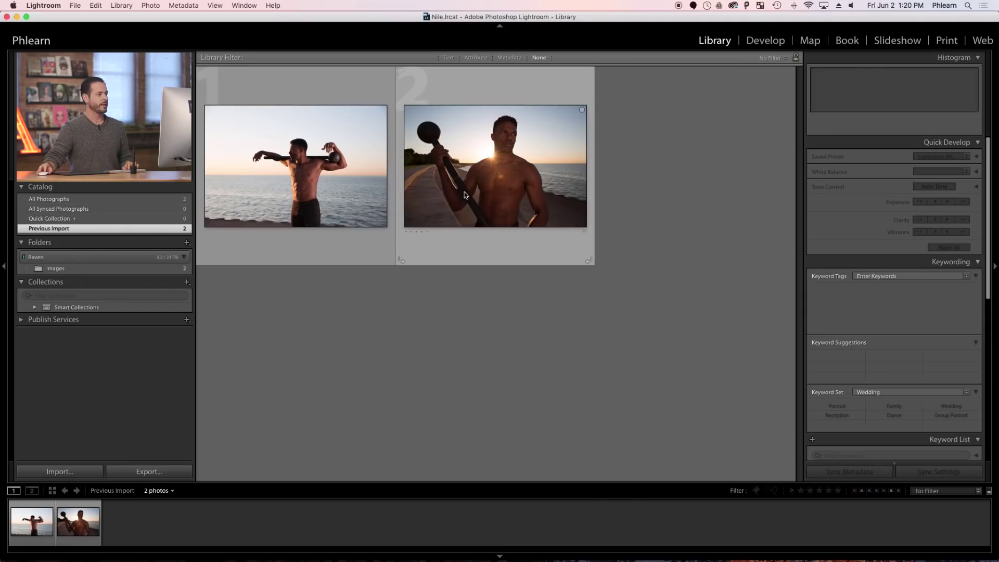
- Create virtual copies of both imported photos and clear the selection
click(467, 192)
super+click(340, 189)
right_click(341, 188)
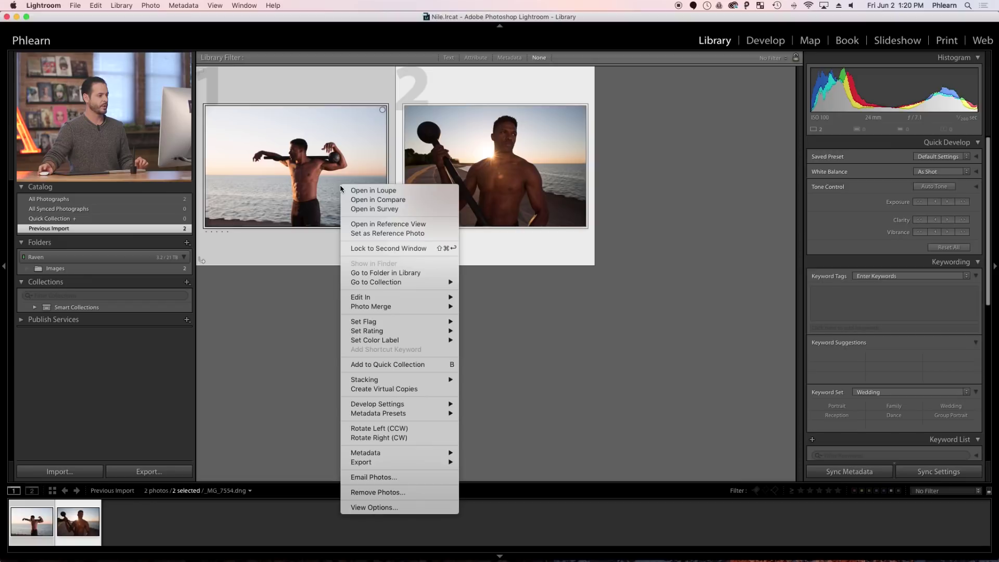
click(411, 389)
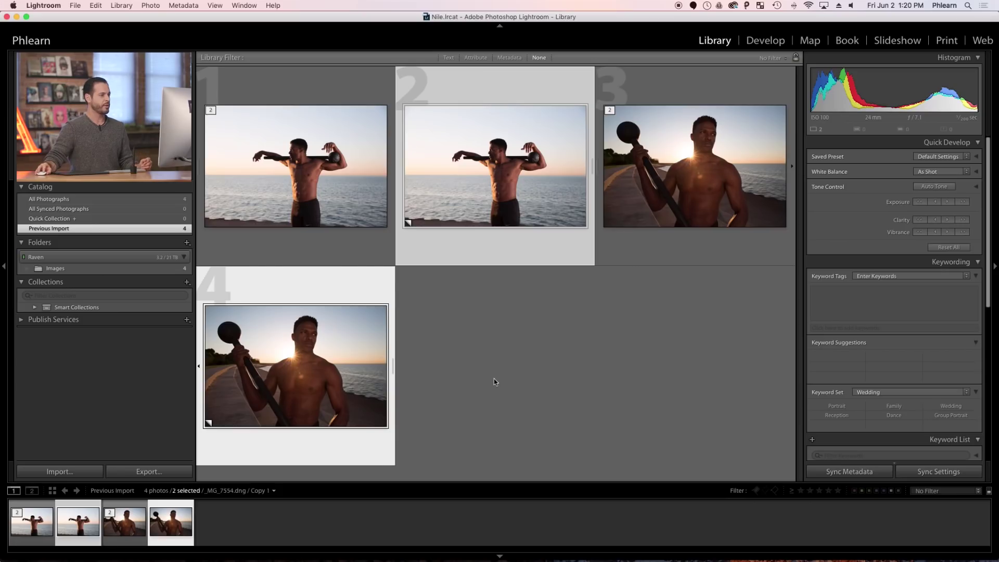
click(494, 382)
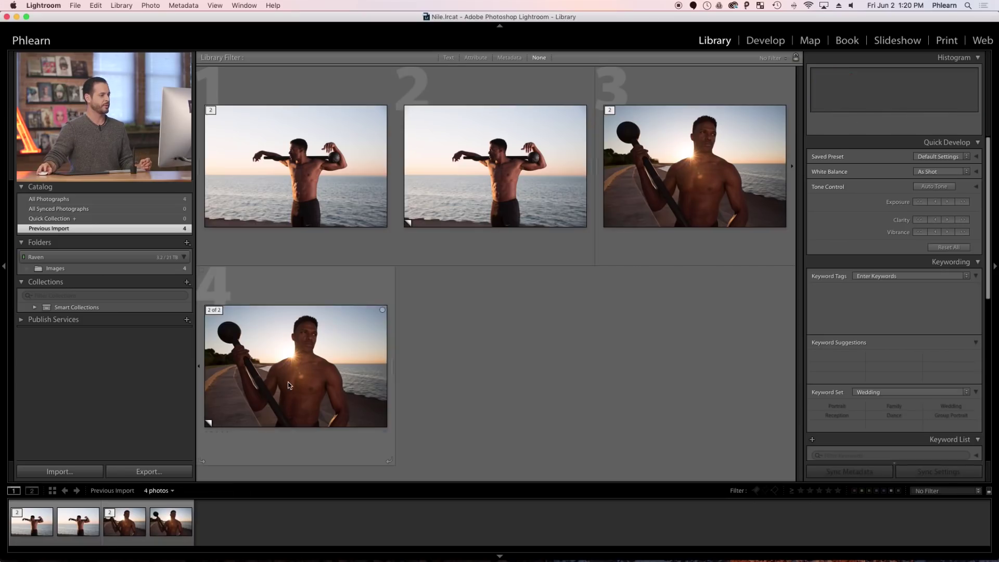
- Open the virtual copy of _MG_7554.dng for developing and convert it to Black & White
double_click(295, 365)
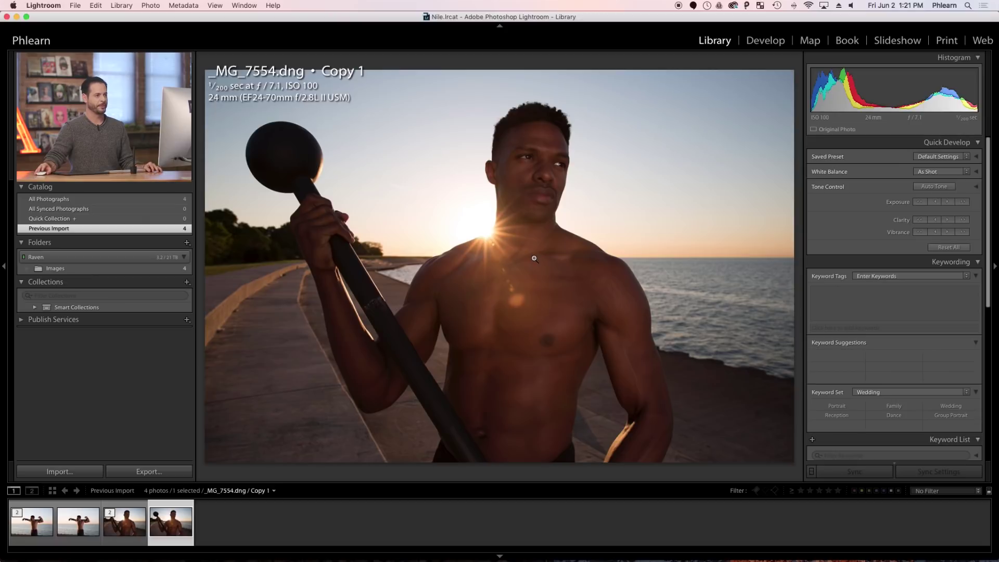
click(774, 45)
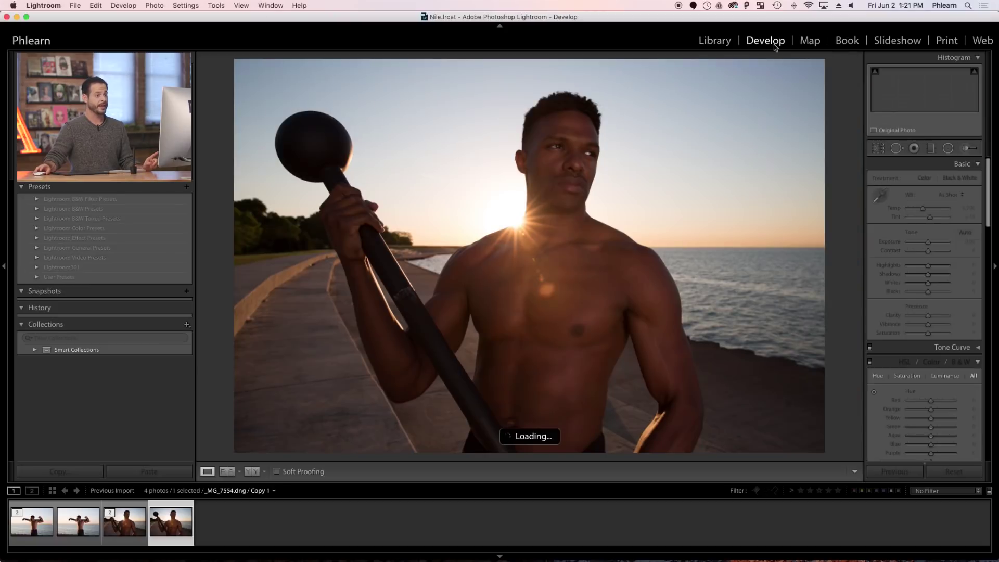
click(958, 178)
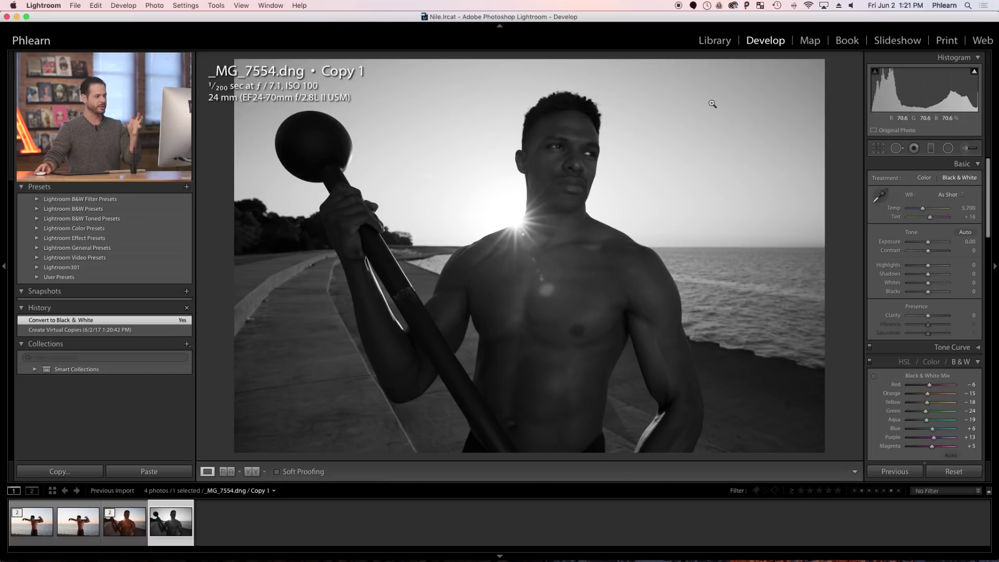
- Try flattening the tones in Color with Exposure -0.50 and Highlights -100, and revert to the unadjusted Black & White treatment
click(924, 178)
drag(928, 241, 933, 294)
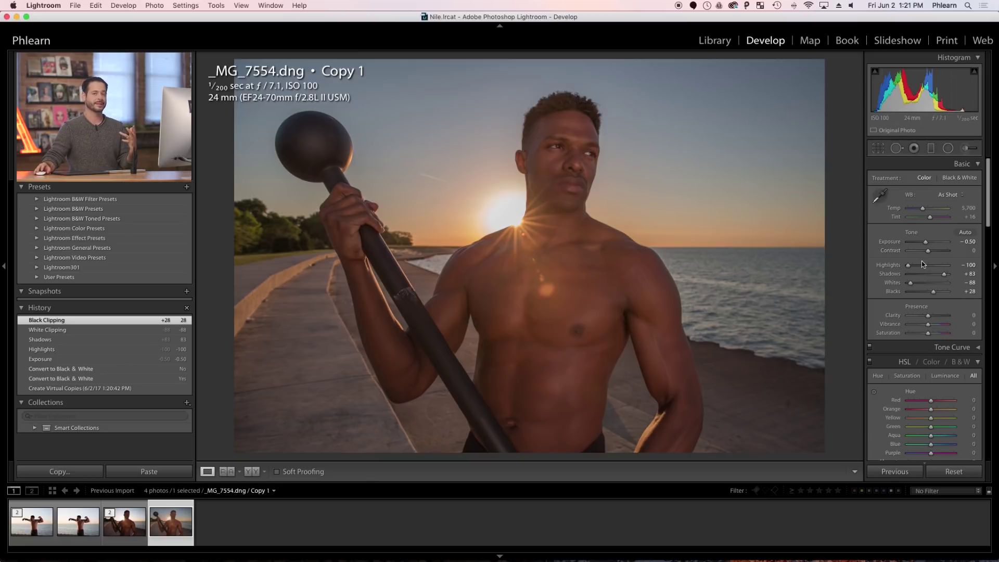
click(94, 370)
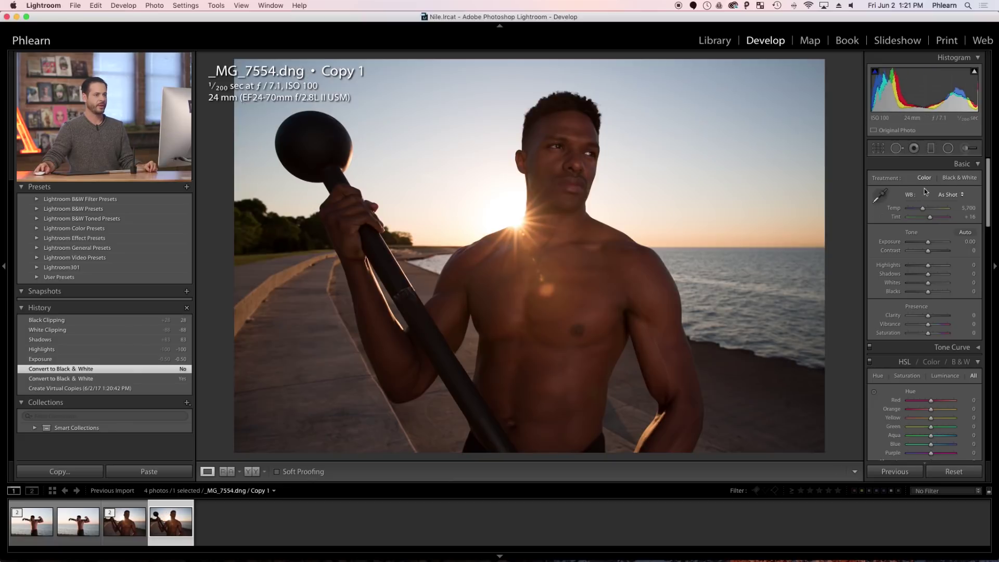
click(948, 179)
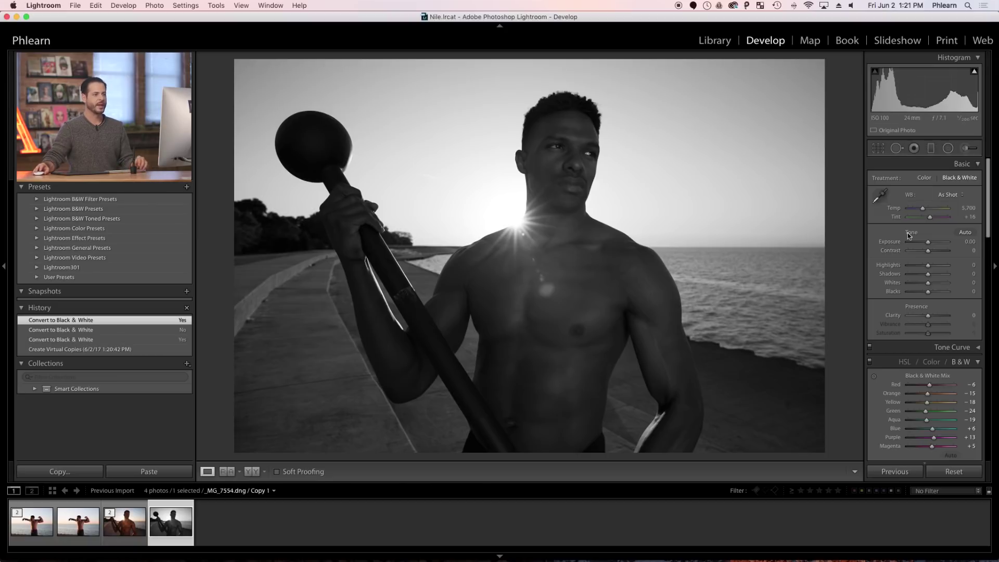
- Set Contrast to +44, Highlights to -100, Shadows to +61, Whites to +24 and Blacks to +2
drag(930, 252, 937, 251)
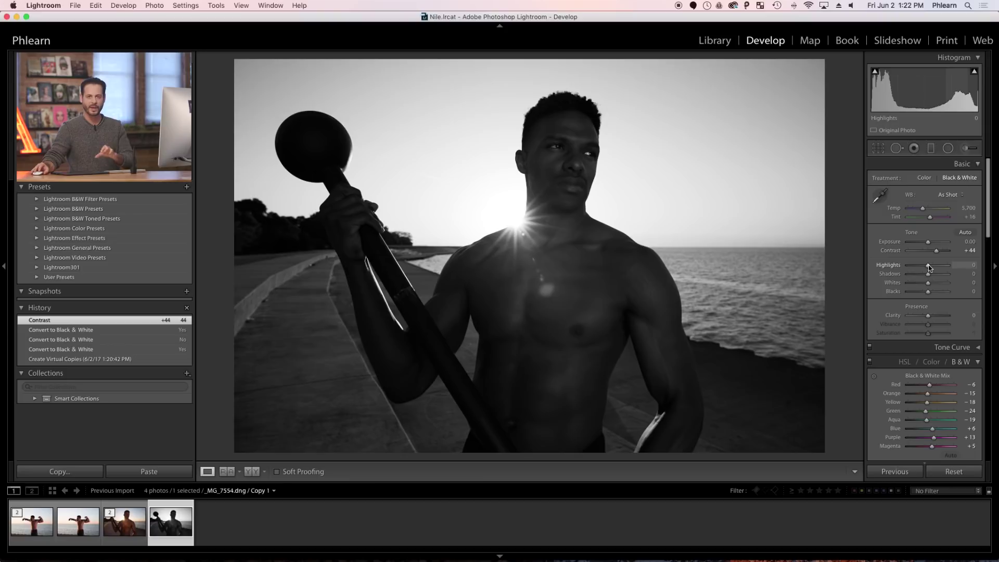
drag(930, 268, 904, 272)
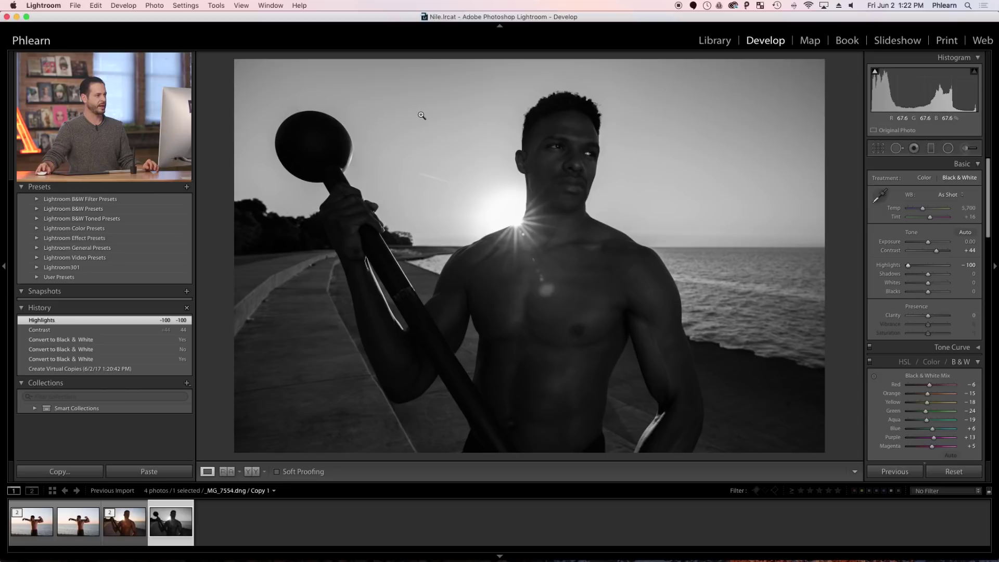
mouse_move(930, 276)
mouse_down()
mouse_move(943, 278)
mouse_move(929, 294)
mouse_up()
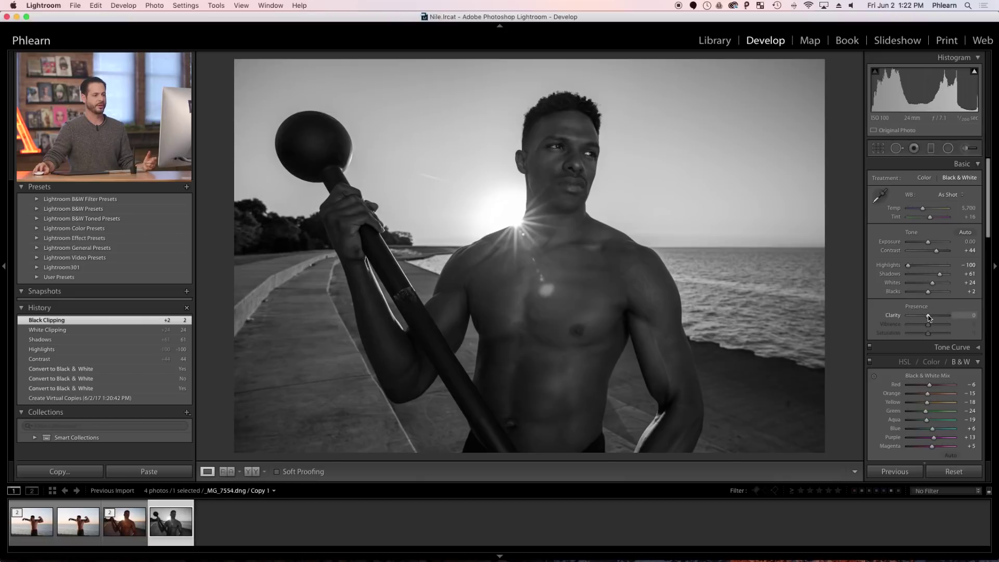
- Set Clarity to +74, compare the photo with and without it, and refine Contrast to +53 and Shadows to +59
mouse_move(929, 315)
mouse_down()
mouse_move(968, 318)
mouse_move(945, 322)
mouse_up()
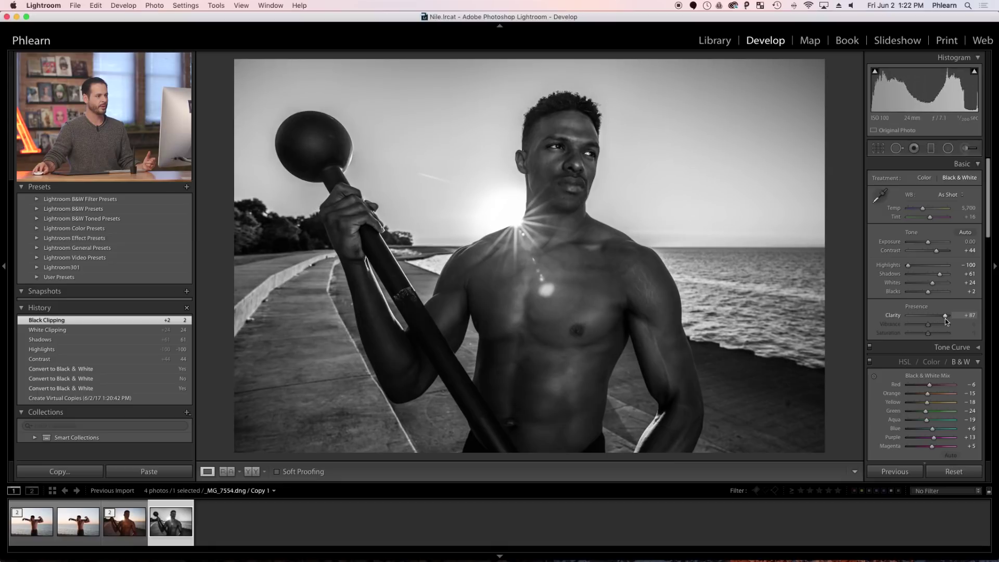
drag(945, 321, 944, 322)
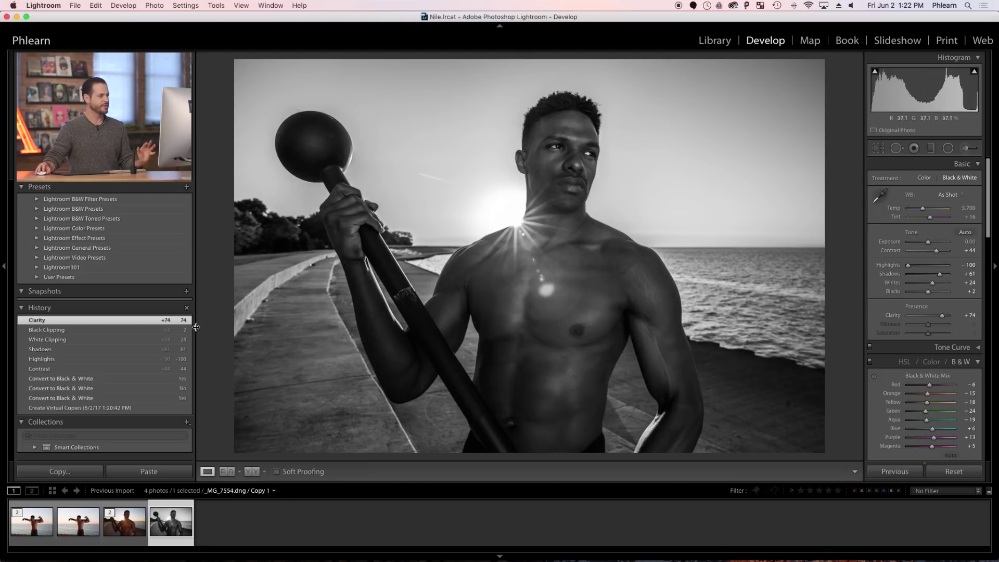
click(114, 331)
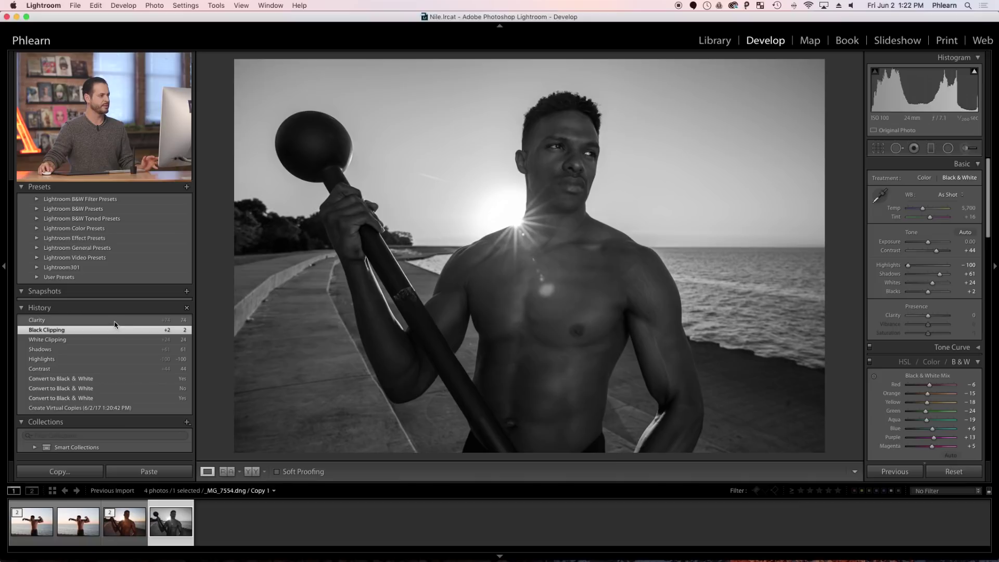
click(114, 320)
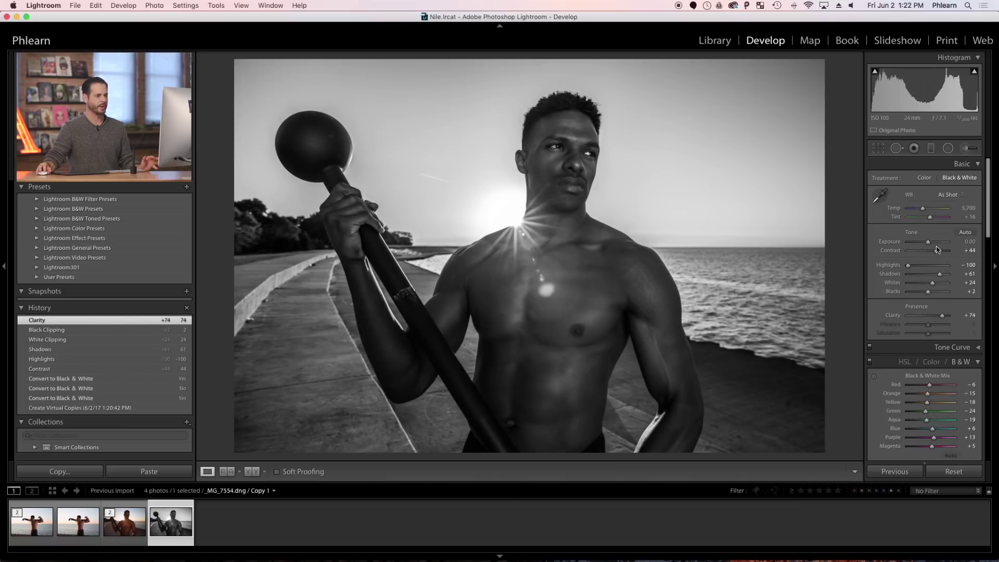
drag(937, 249, 941, 275)
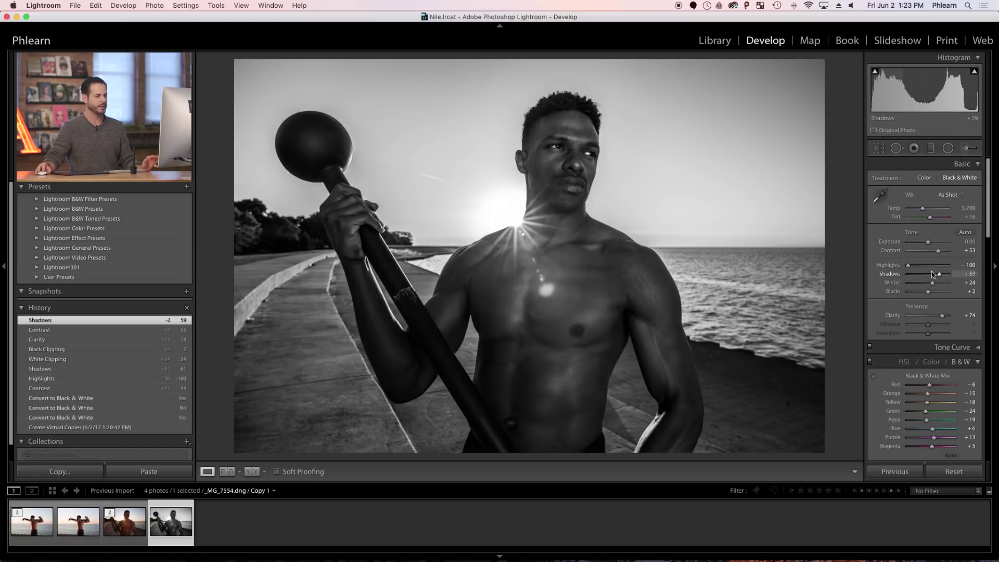
- In the Black & White Mix, set Red to +4, Orange to -19, Yellow to -12 and Blue to -77, keeping Aqua at -19
scroll(929, 276, down, 3)
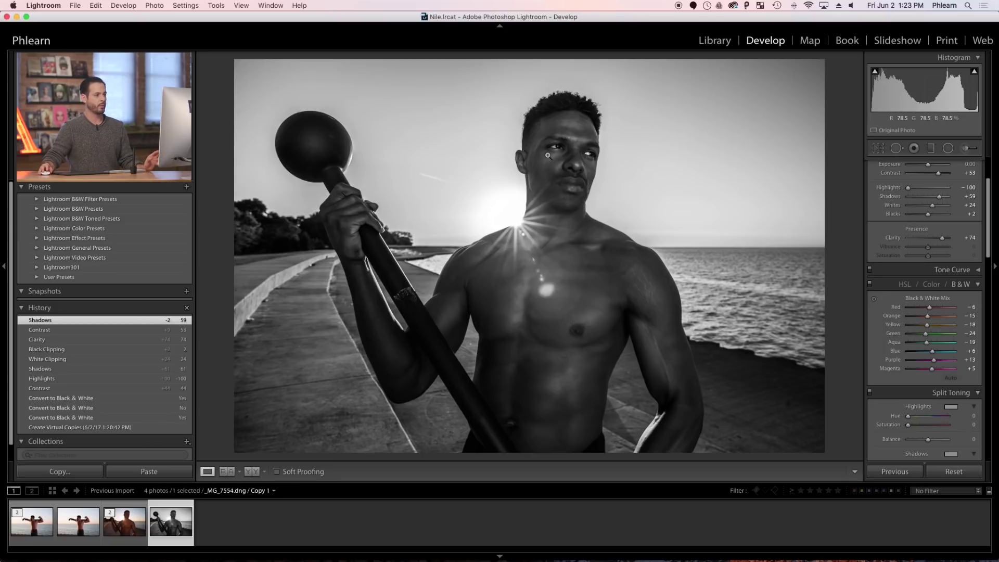
mouse_move(928, 308)
mouse_down()
mouse_move(903, 311)
mouse_move(961, 310)
mouse_move(929, 311)
mouse_up()
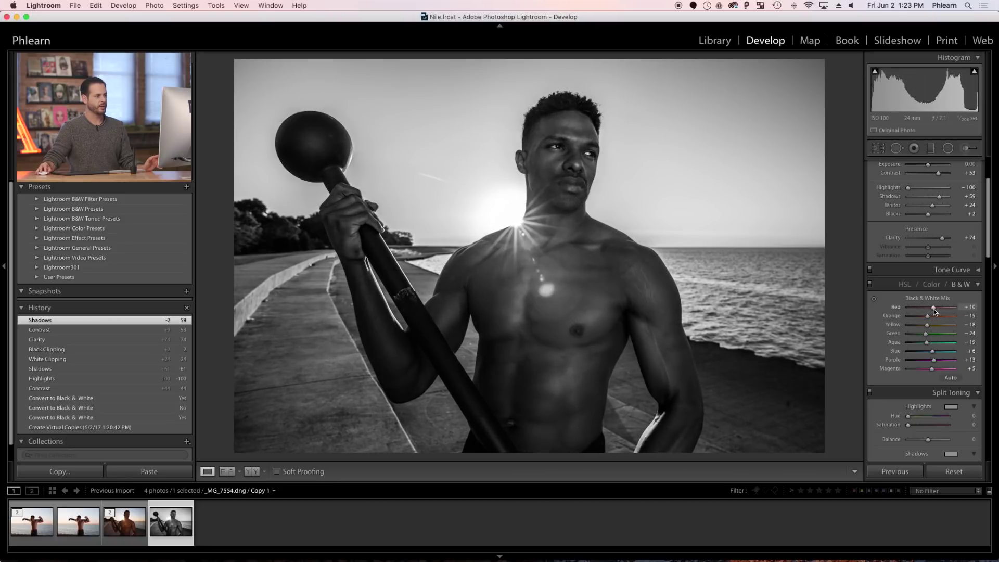
drag(932, 309, 931, 309)
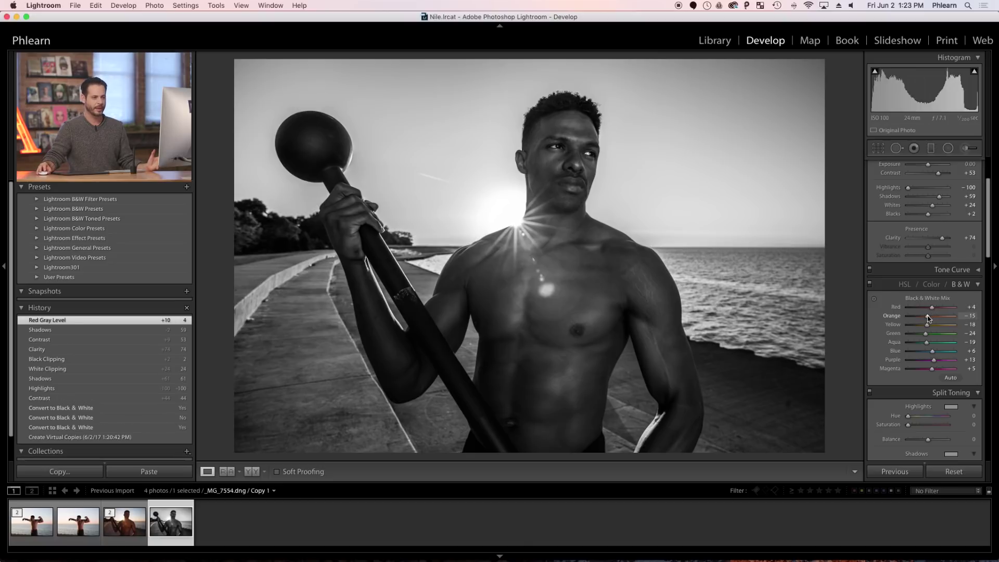
drag(929, 325, 945, 324)
mouse_move(938, 323)
mouse_down()
mouse_move(918, 328)
mouse_move(936, 325)
mouse_move(928, 326)
mouse_up()
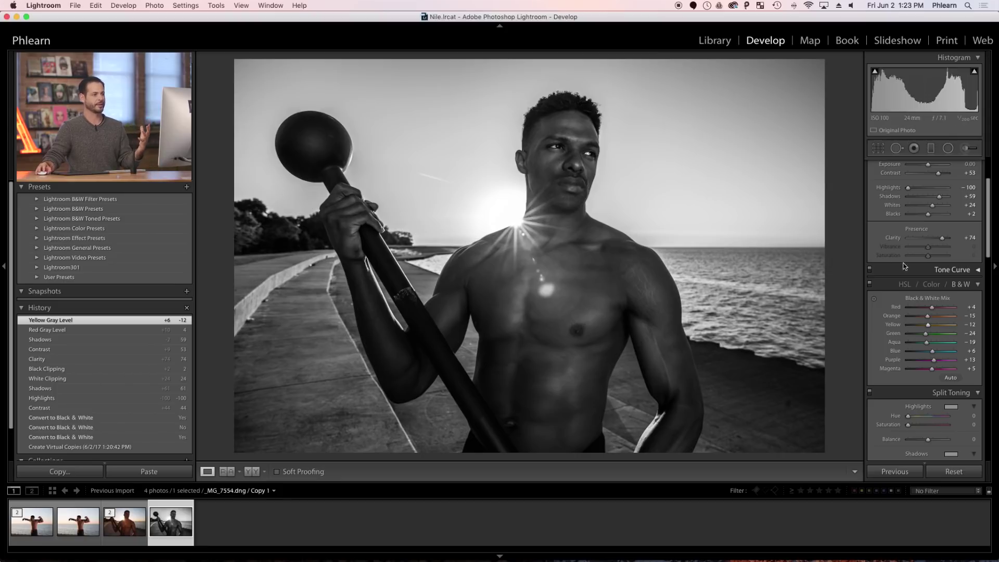
drag(928, 318, 928, 320)
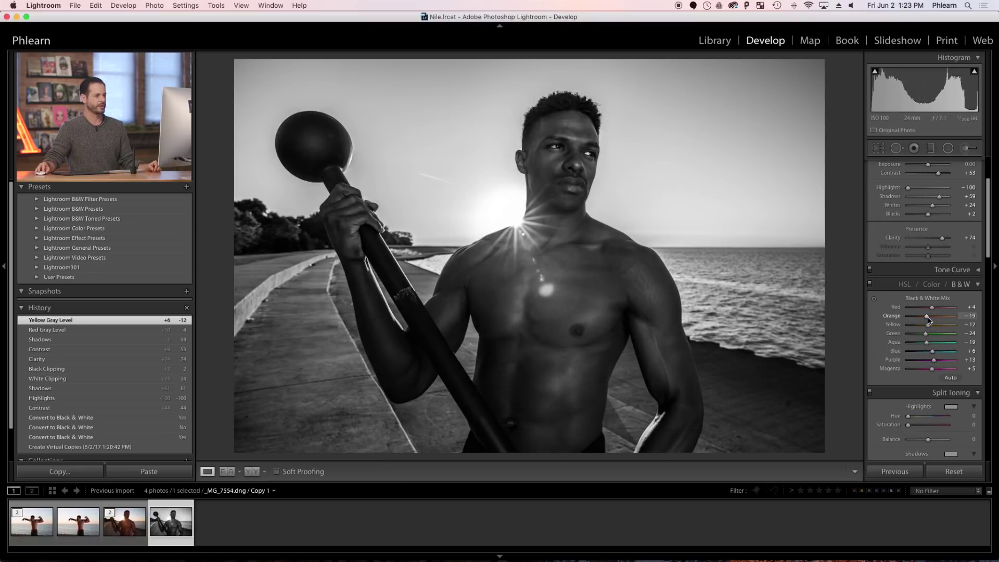
drag(934, 353, 913, 353)
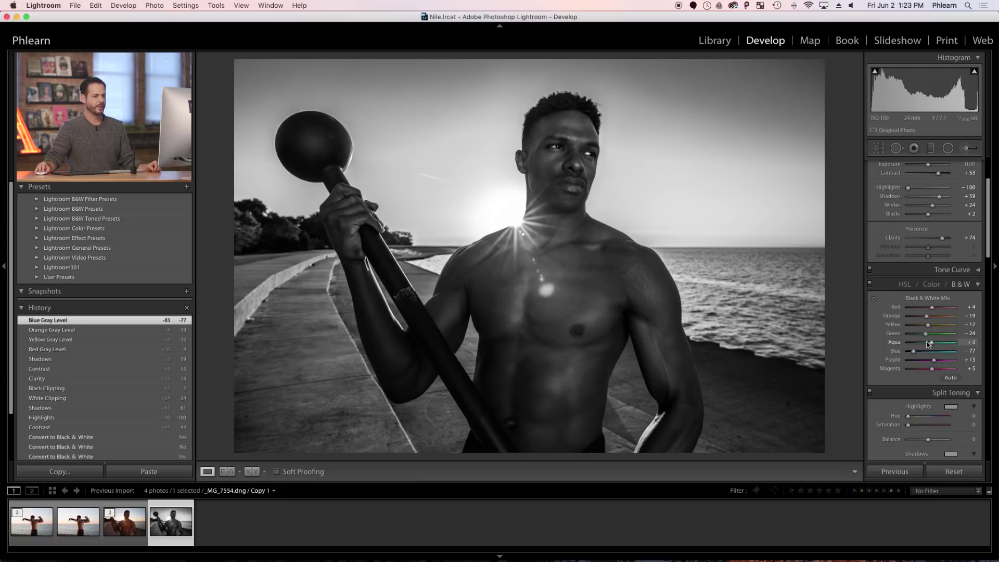
drag(944, 341, 923, 344)
- Try split toning the highlights with hues 74 and 179 at saturation 19, and return the saturation to 0
scroll(916, 325, down, 3)
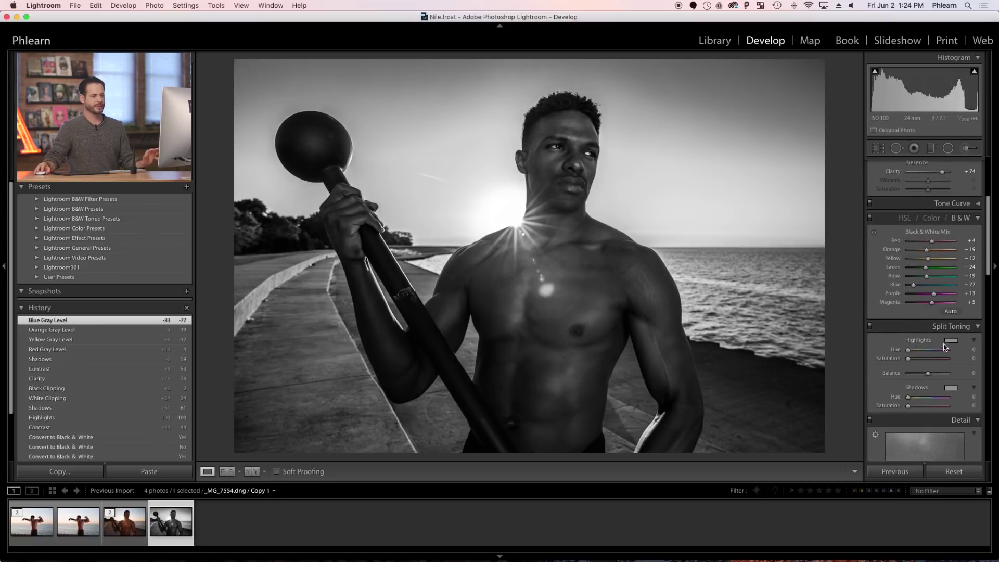
click(916, 349)
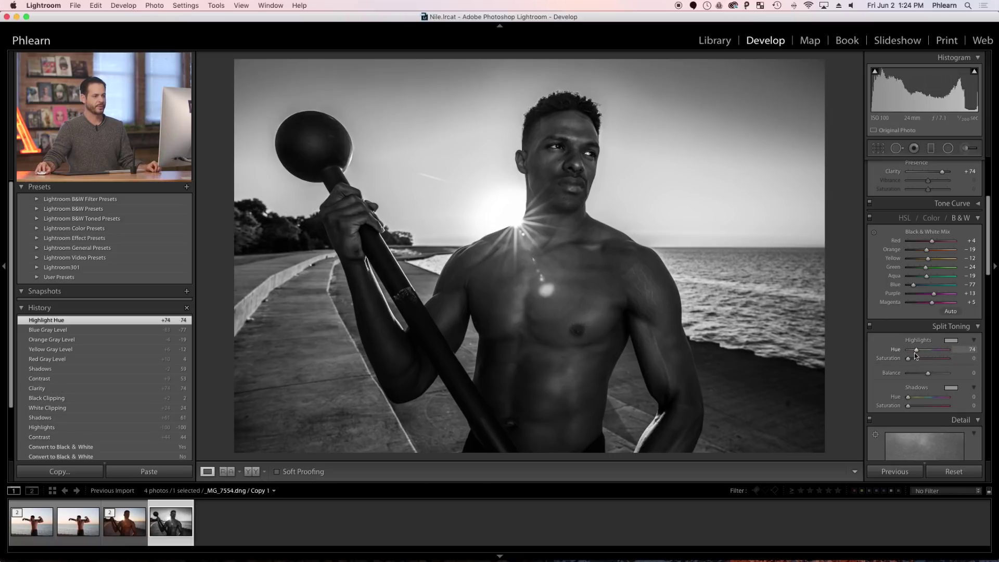
mouse_move(908, 359)
mouse_down()
mouse_move(932, 351)
mouse_move(891, 361)
mouse_up()
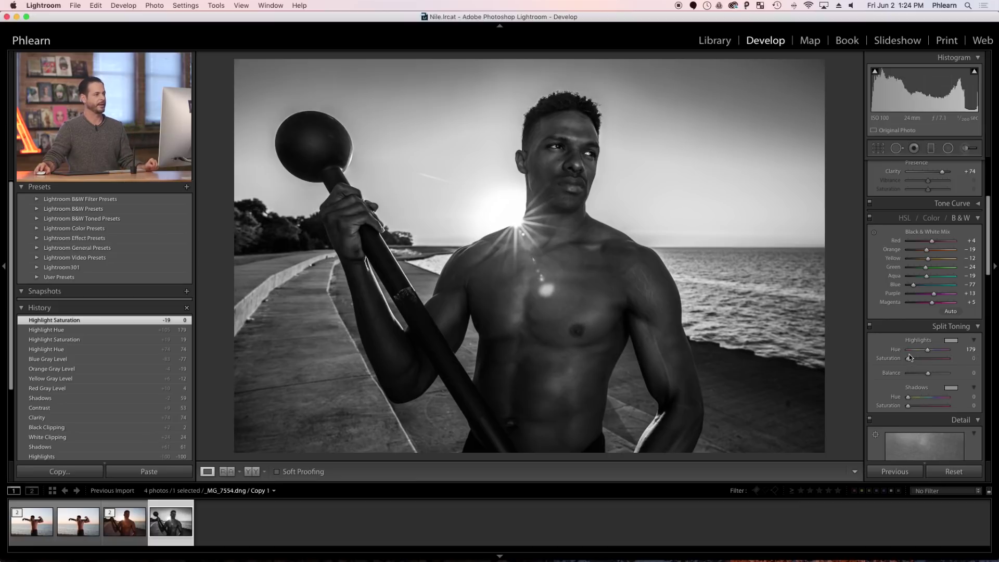
- Centre the detail preview on the man's eye and sharpen with Amount 100, Radius 3.0 and Detail 35
scroll(911, 346, down, 4)
scroll(912, 346, down, 2)
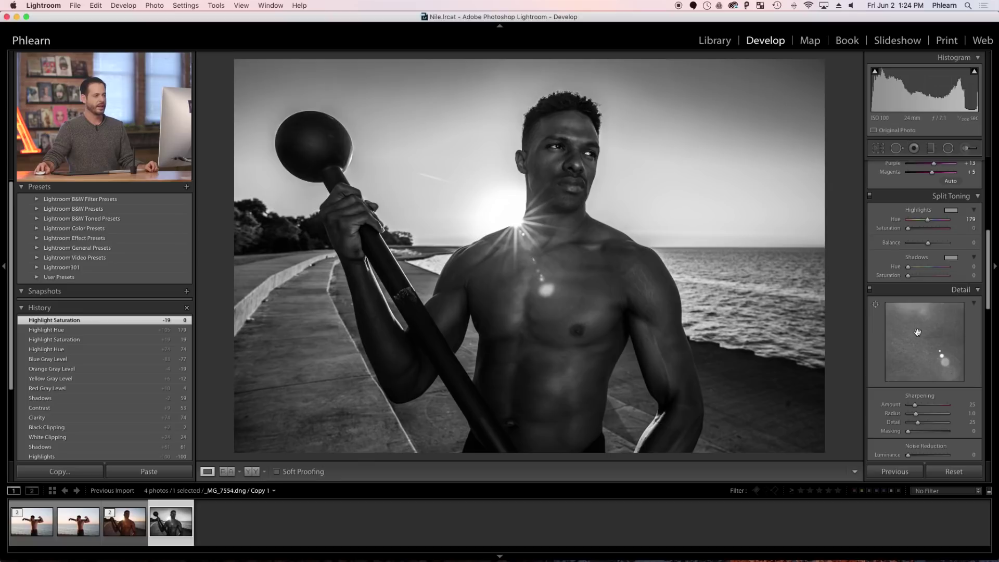
click(876, 305)
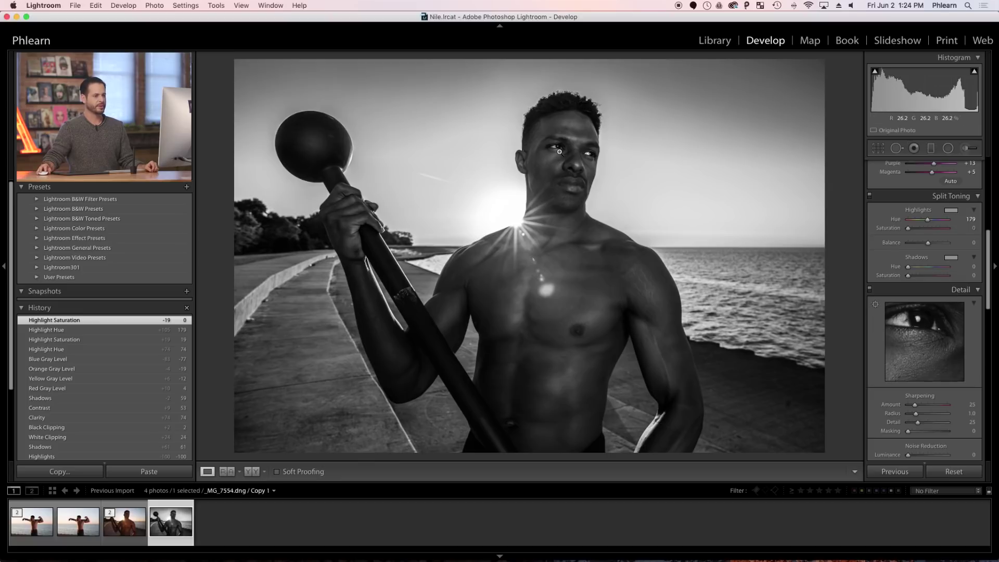
drag(906, 323, 923, 333)
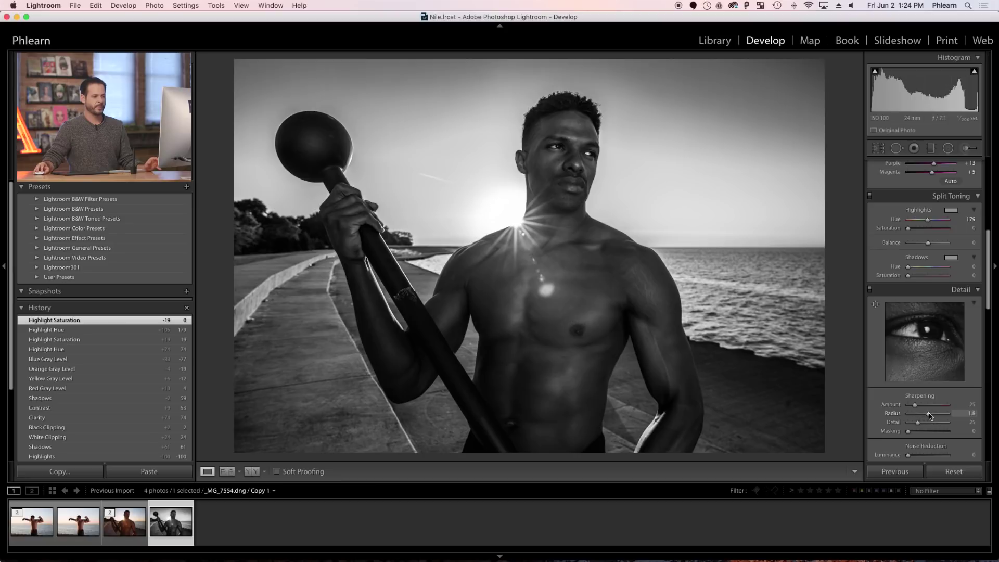
mouse_move(941, 415)
mouse_down()
mouse_move(921, 406)
mouse_move(945, 415)
mouse_up()
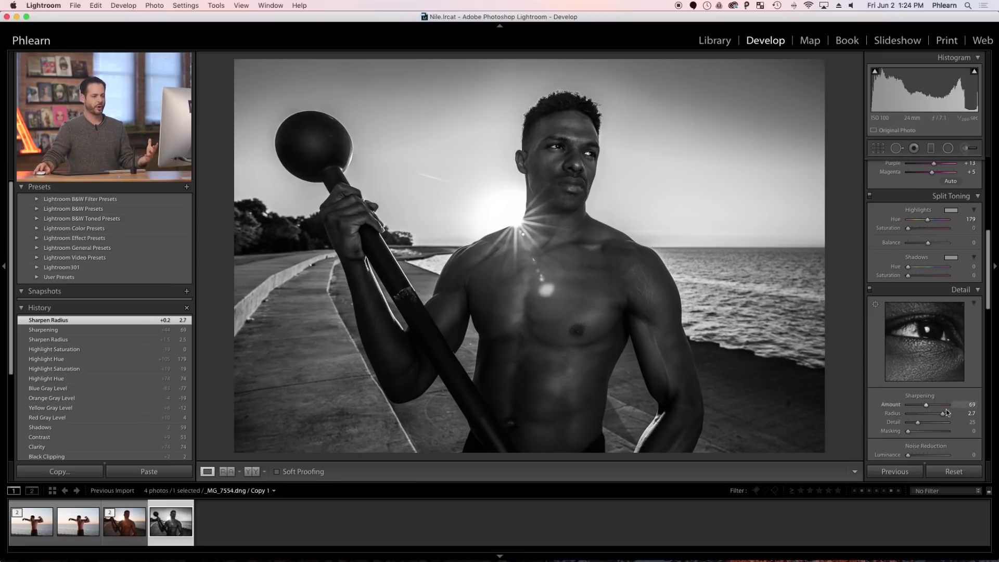
drag(934, 408, 925, 423)
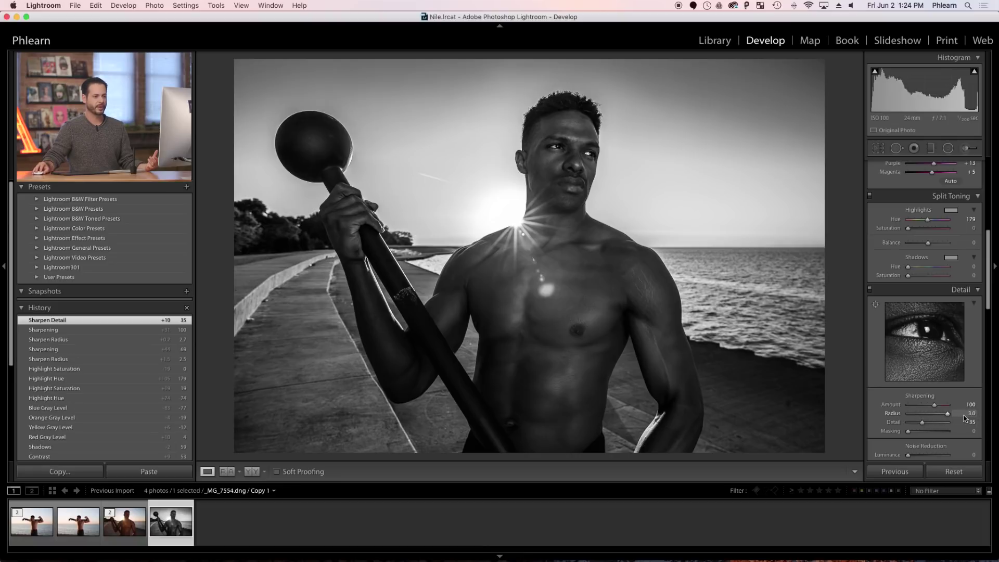
- Reduce the sharpening Amount to 57 with Radius at 3.0, checking the effect on the man's face up close
drag(953, 414, 953, 415)
mouse_move(935, 405)
mouse_down()
mouse_move(917, 405)
mouse_move(951, 406)
mouse_move(929, 405)
mouse_up()
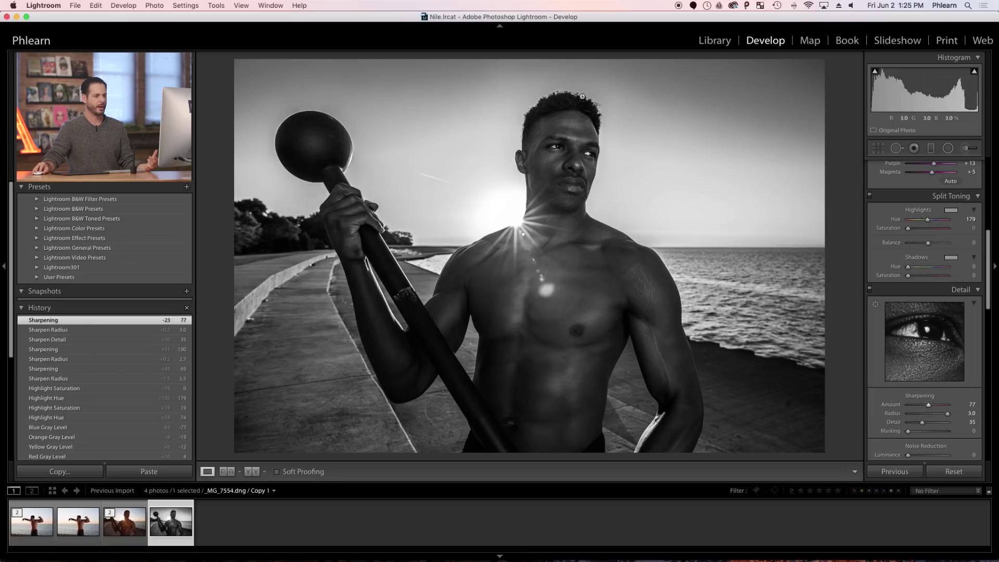
click(575, 163)
drag(521, 161, 562, 232)
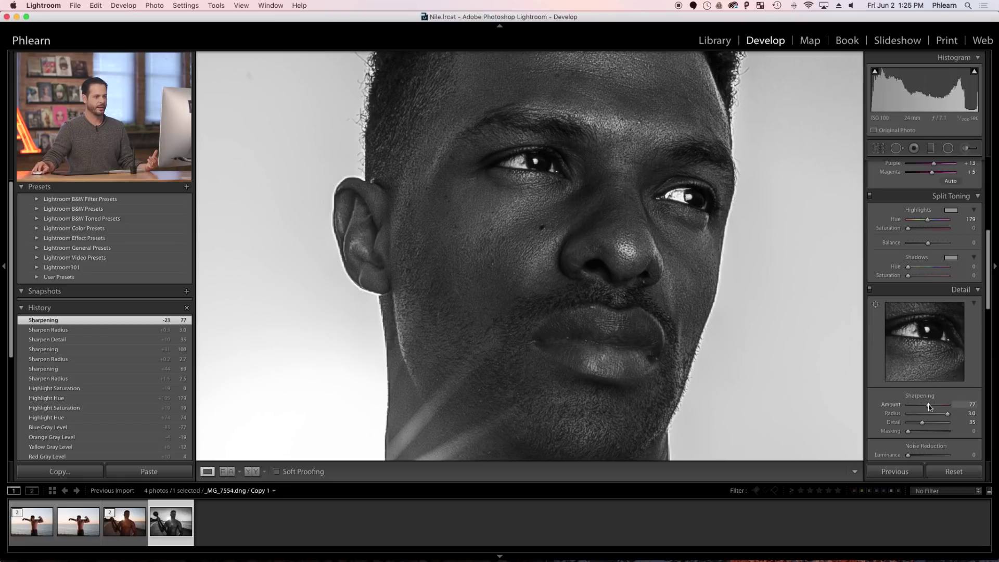
drag(920, 404, 921, 404)
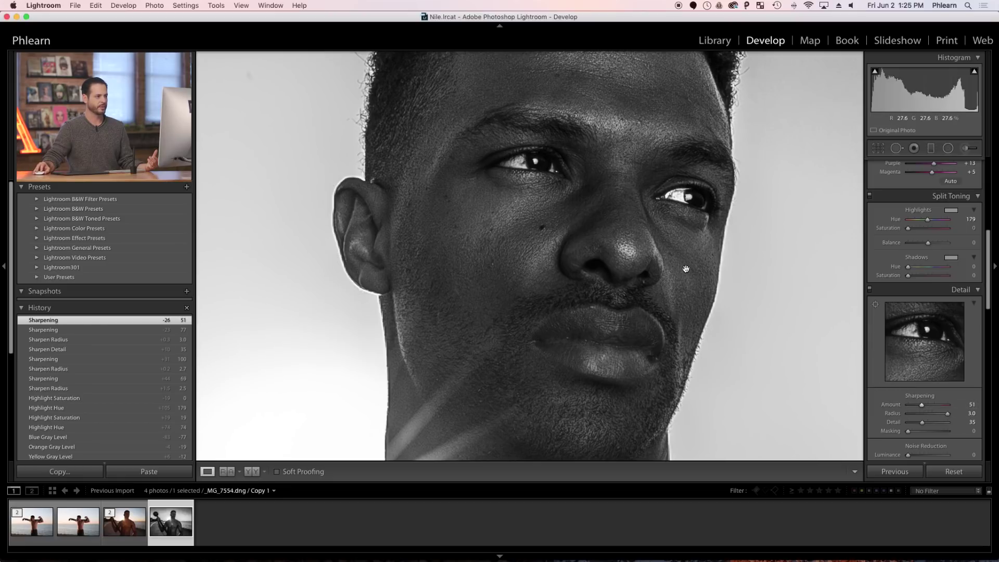
click(709, 301)
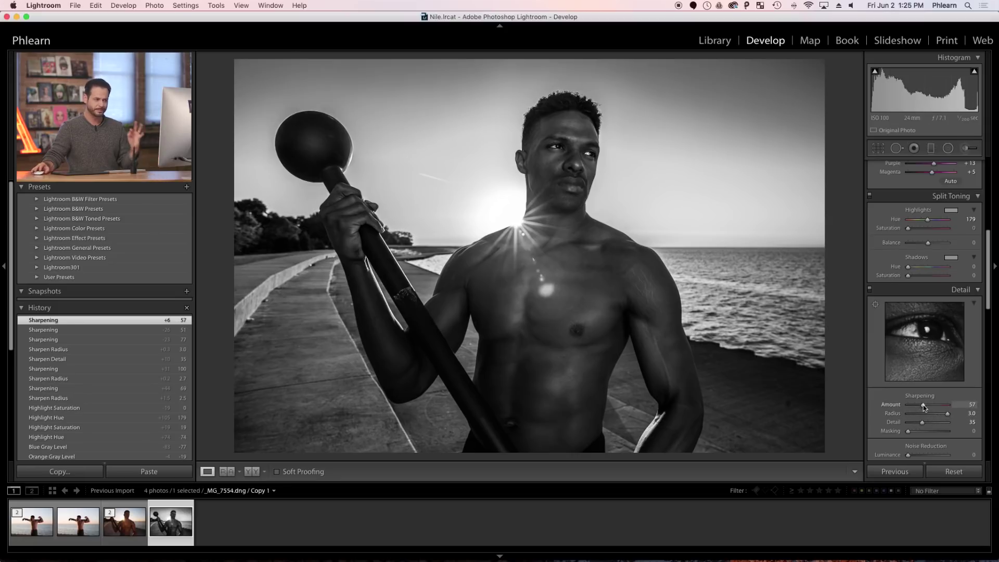
- Try a grain Amount of 20, inspecting it around the man's shoulder and the sky, and reset it to 0
scroll(920, 397, down, 6)
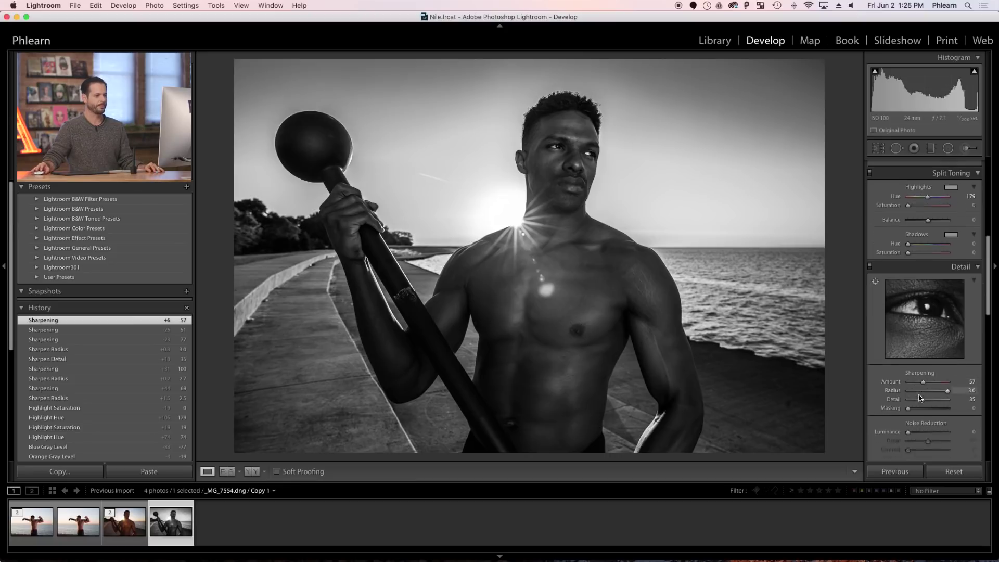
scroll(919, 398, down, 7)
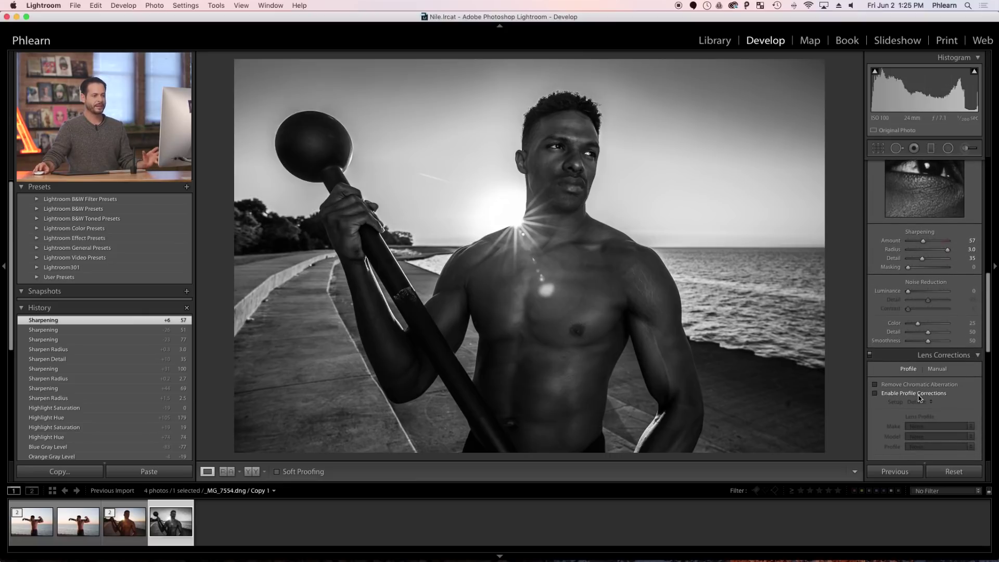
scroll(919, 398, down, 7)
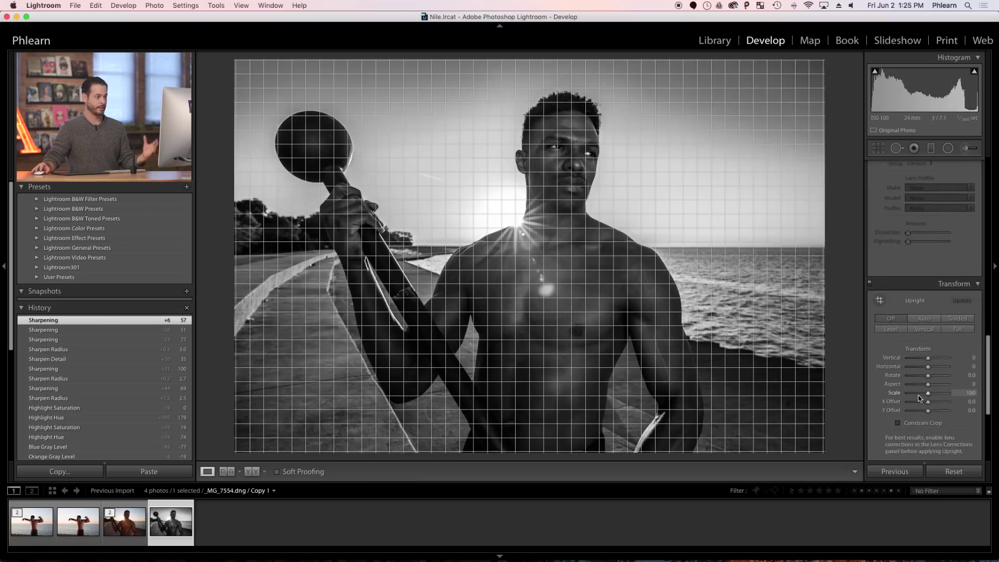
scroll(920, 398, down, 1)
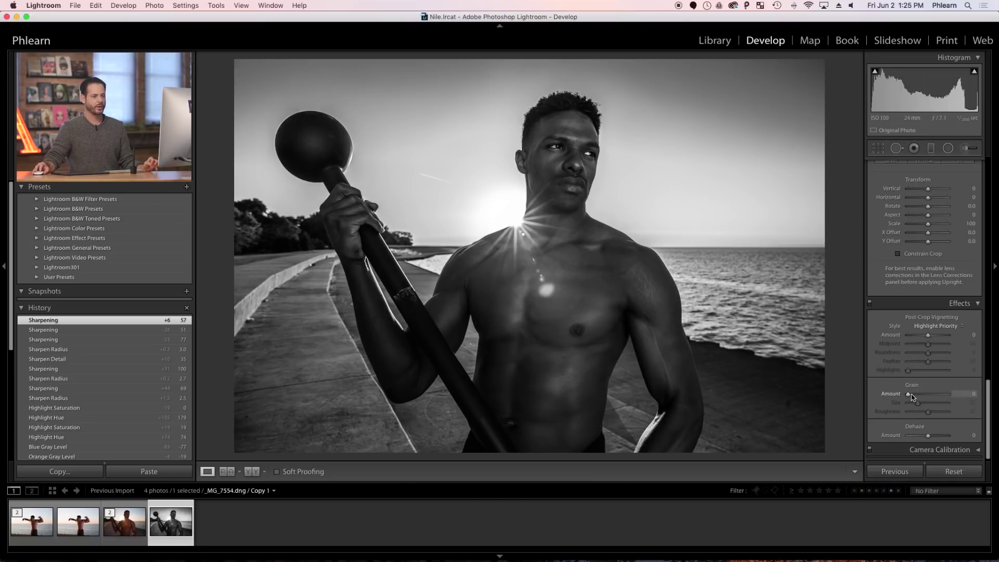
drag(912, 393, 913, 394)
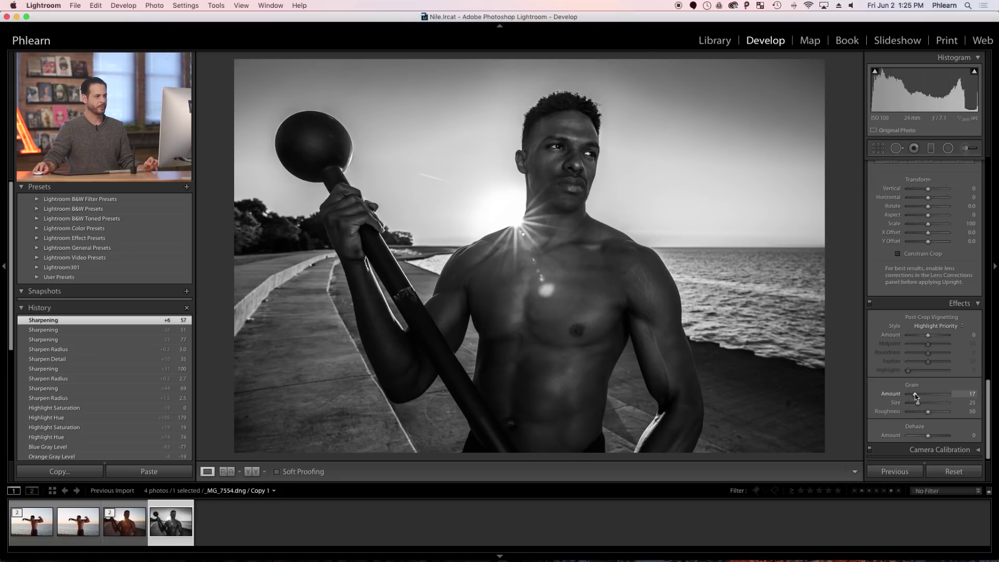
click(662, 249)
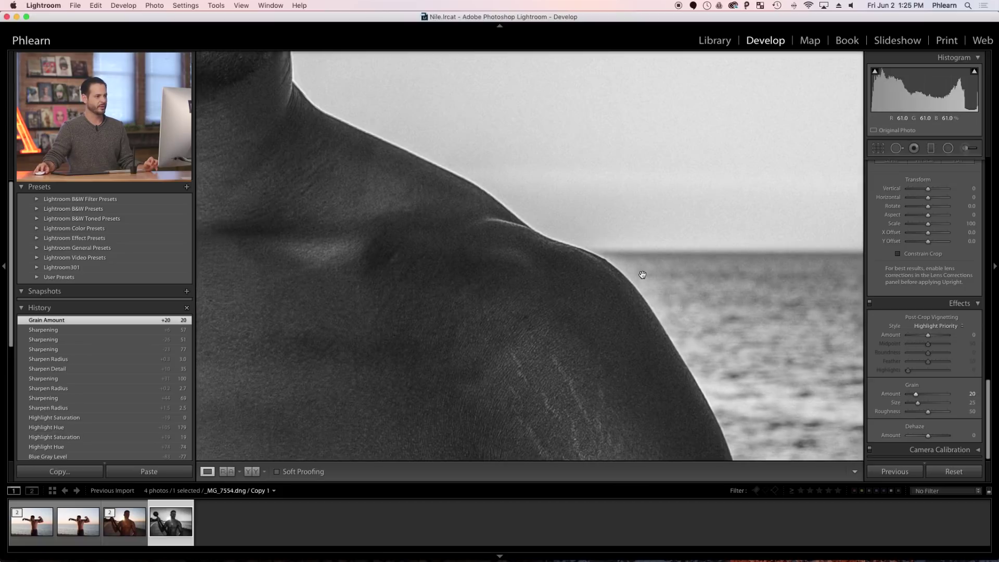
drag(625, 259, 685, 397)
drag(629, 306, 733, 373)
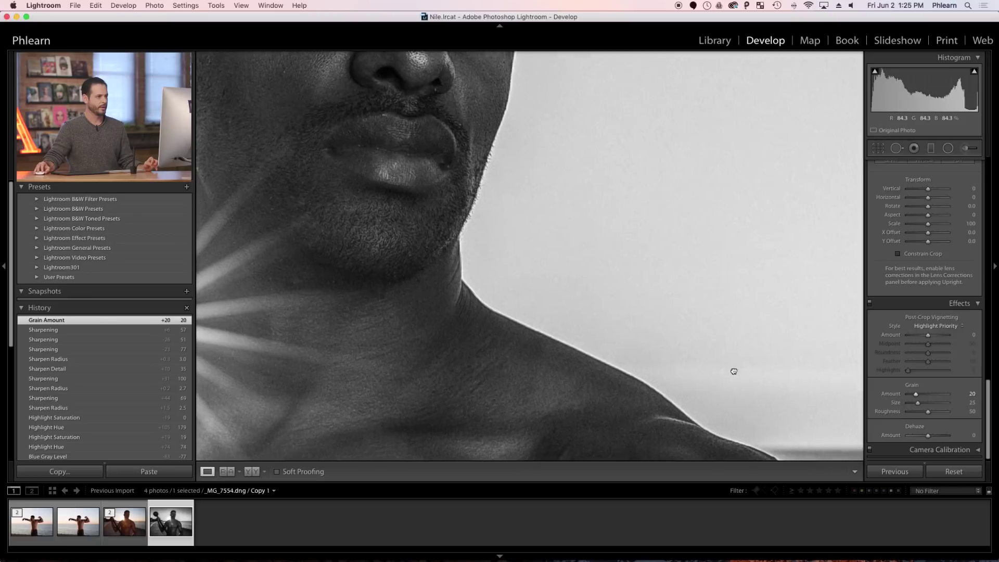
double_click(883, 395)
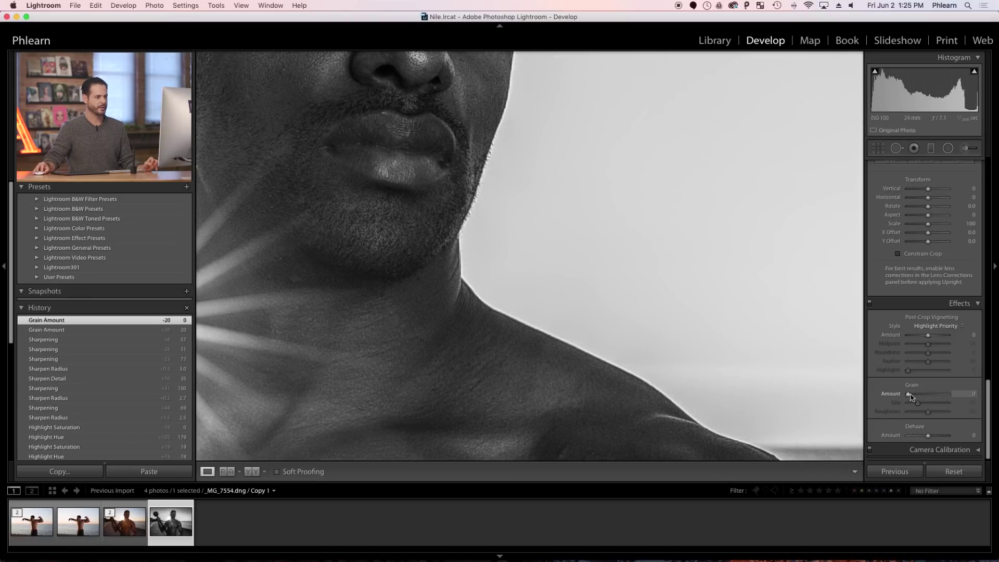
- Set the grain Amount to 26 and return to viewing the whole photo
click(915, 396)
drag(915, 395, 920, 395)
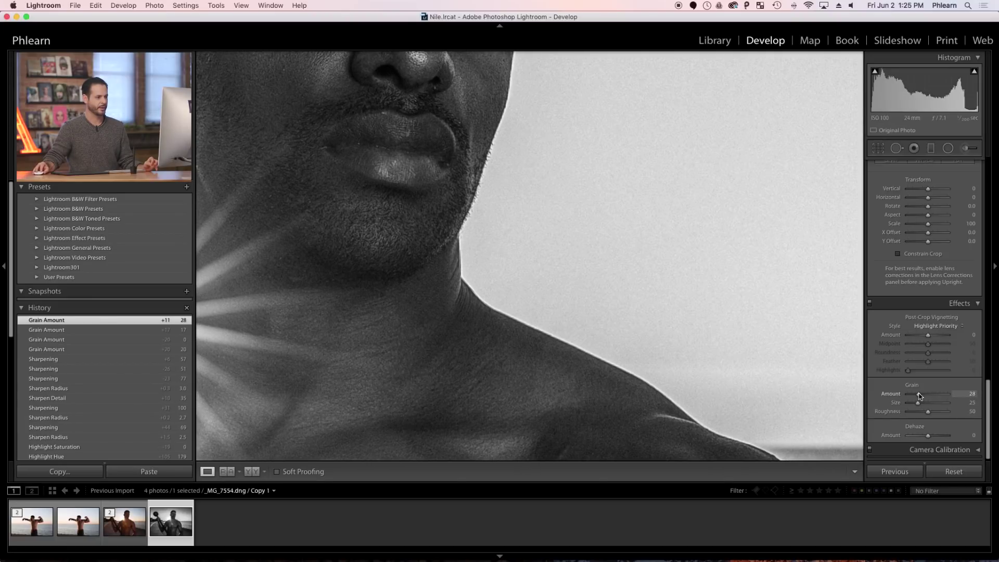
drag(918, 395, 917, 396)
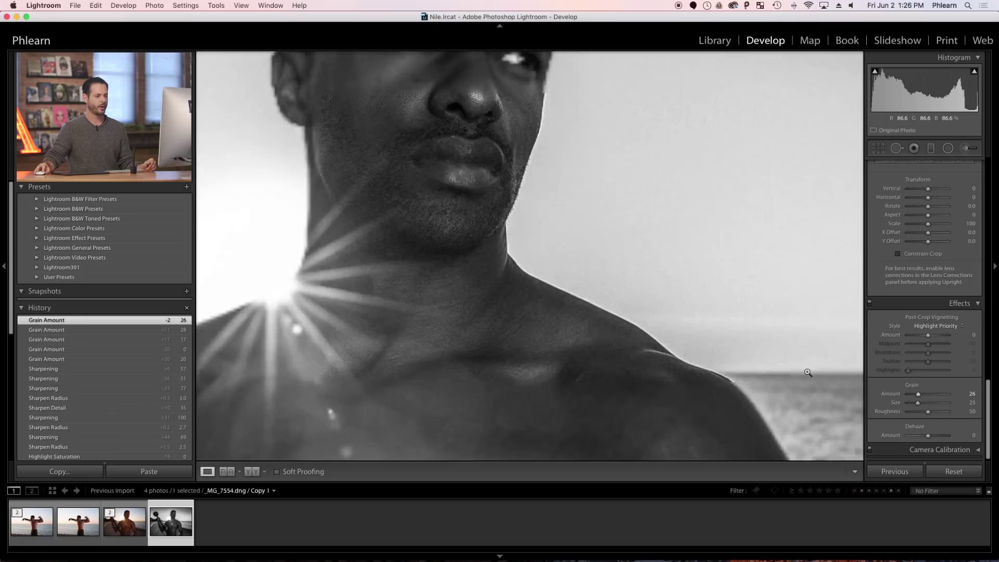
click(809, 370)
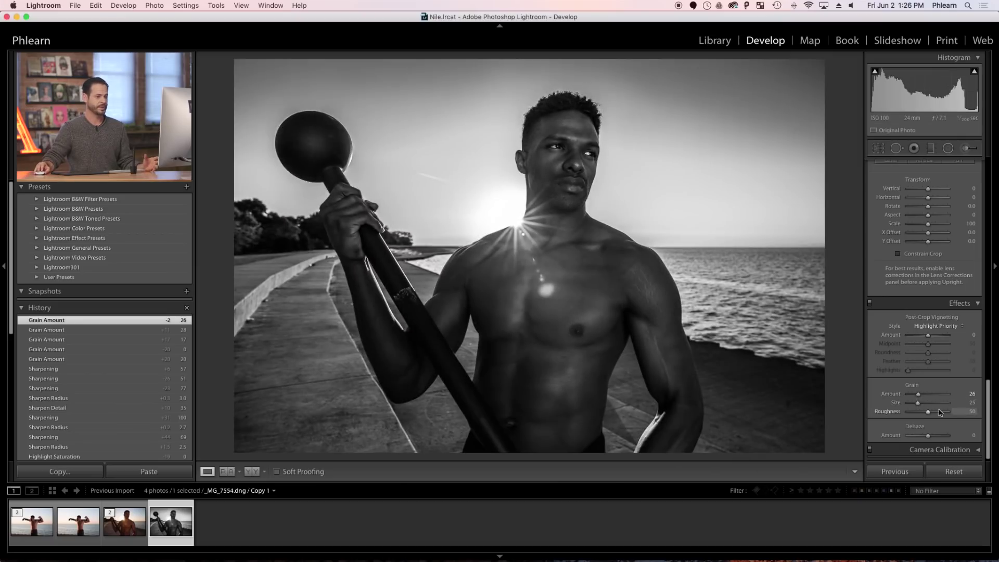
- Collapse the edit history and start a new develop preset, creating a preset folder named Nile for it
scroll(926, 403, up, 4)
scroll(929, 402, up, 15)
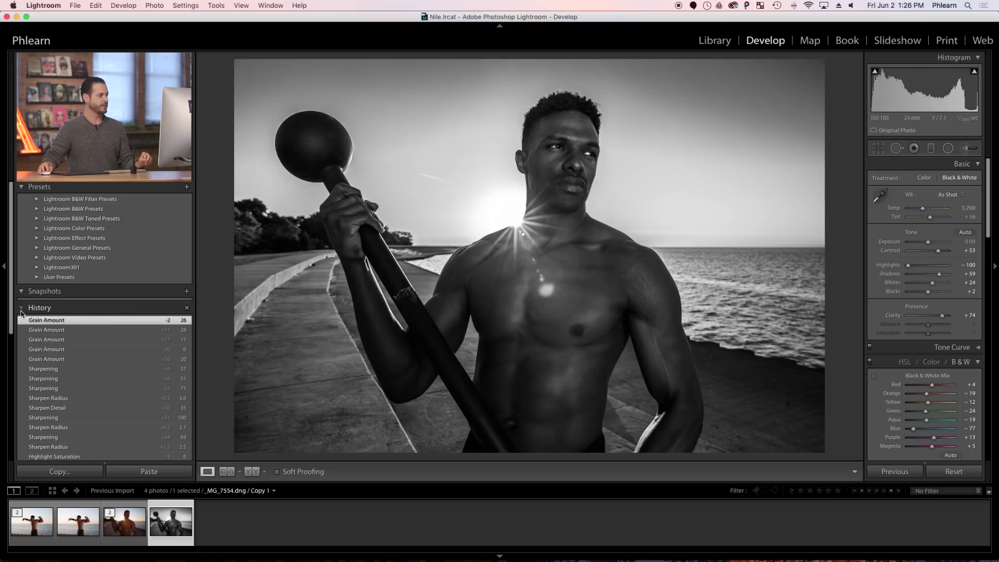
click(40, 307)
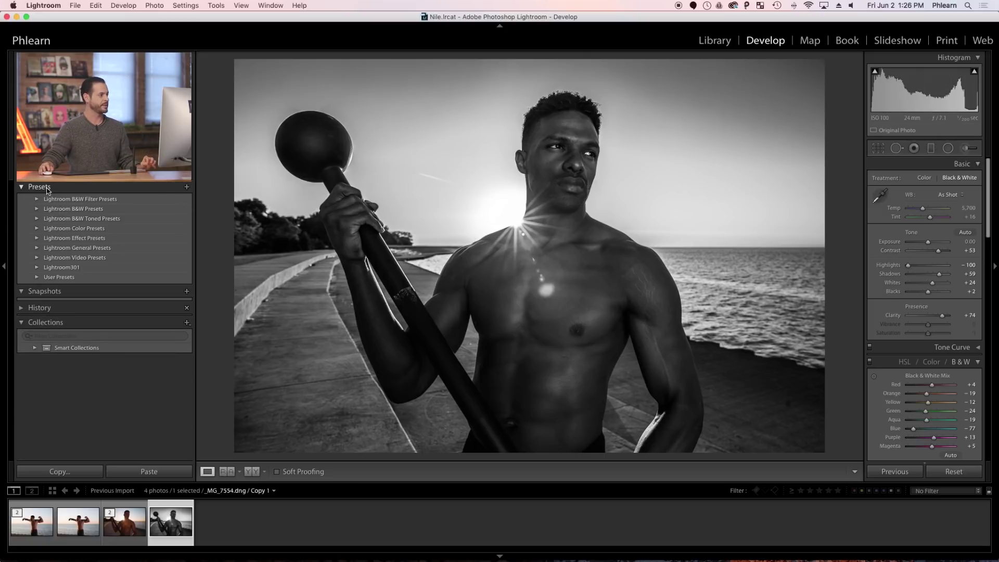
click(186, 187)
click(416, 59)
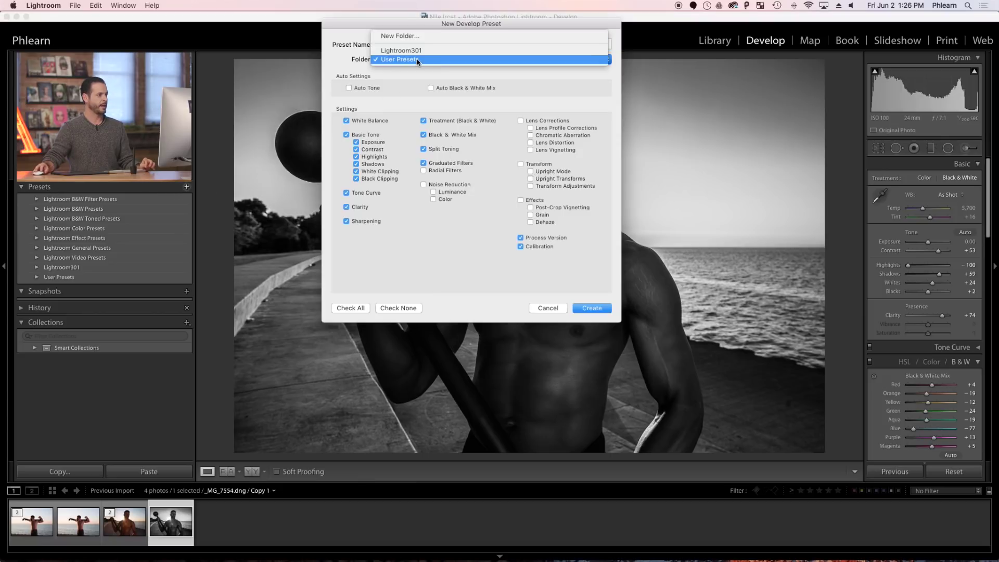
click(421, 37)
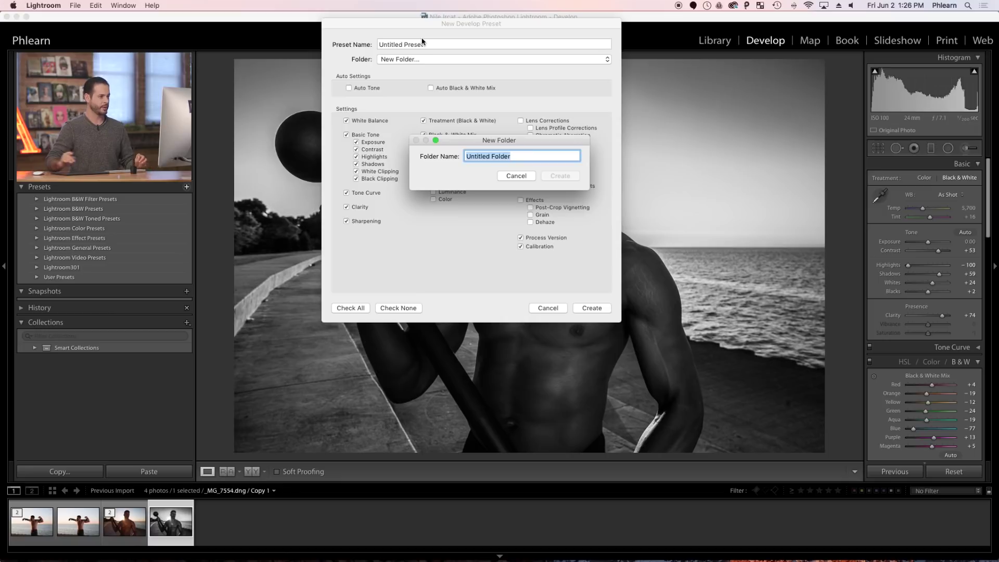
text(Nile)
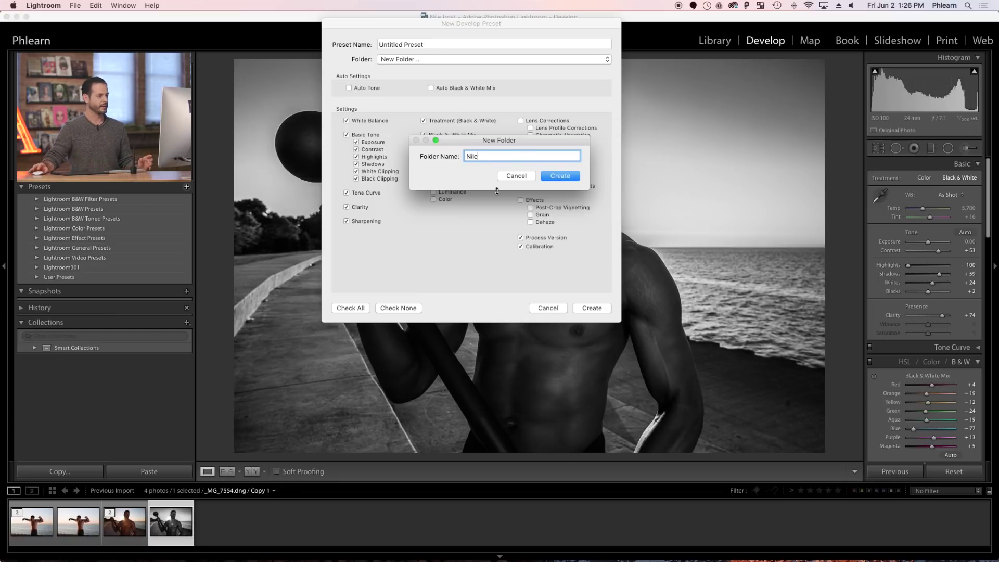
click(565, 176)
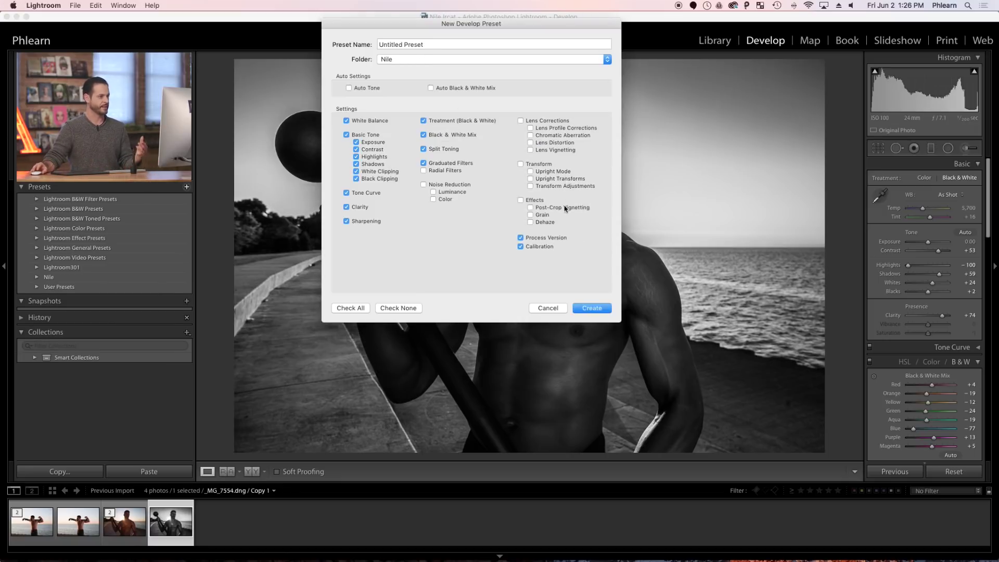
- Include every develop setting in the preset and save it as Nile BW
drag(399, 24, 389, 78)
click(341, 363)
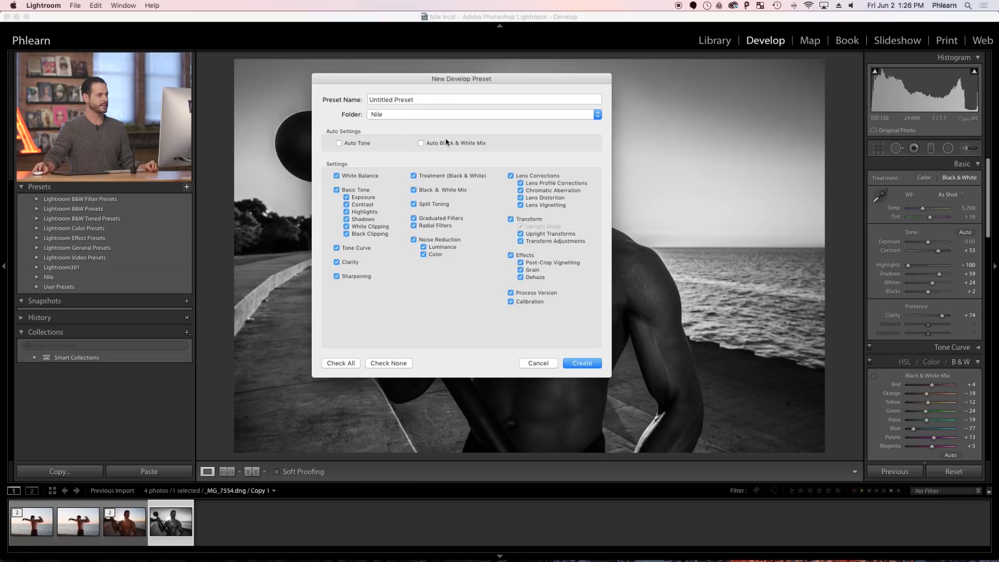
click(424, 97)
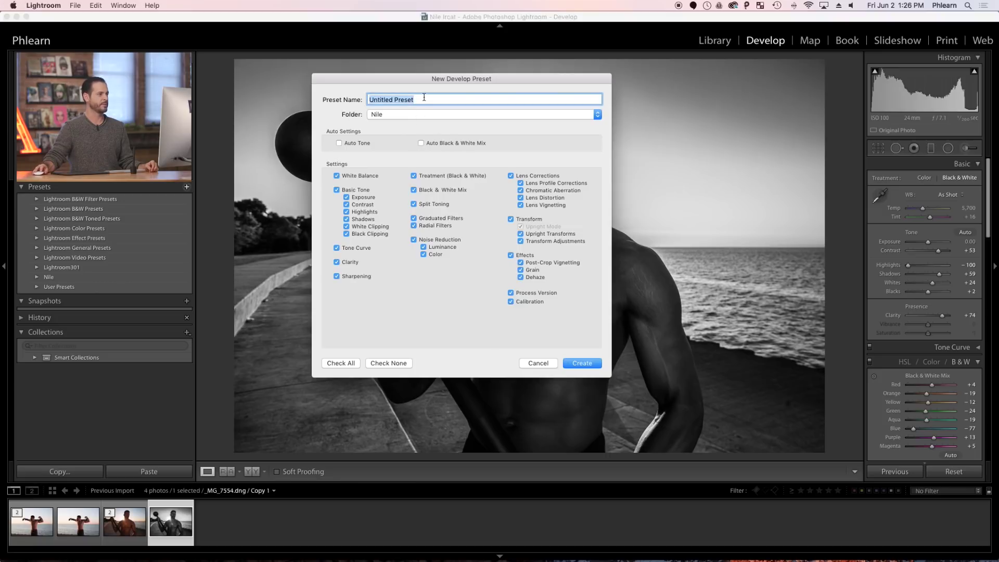
text(Nile BW)
click(593, 363)
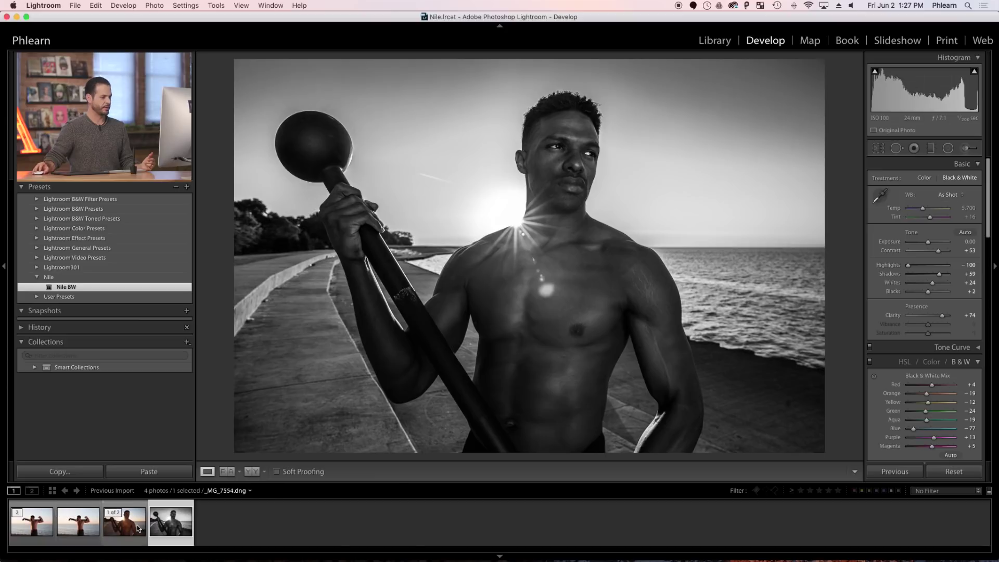
- Select the virtual copy of _MG_7498.dng and apply the Nile BW preset to it
click(501, 557)
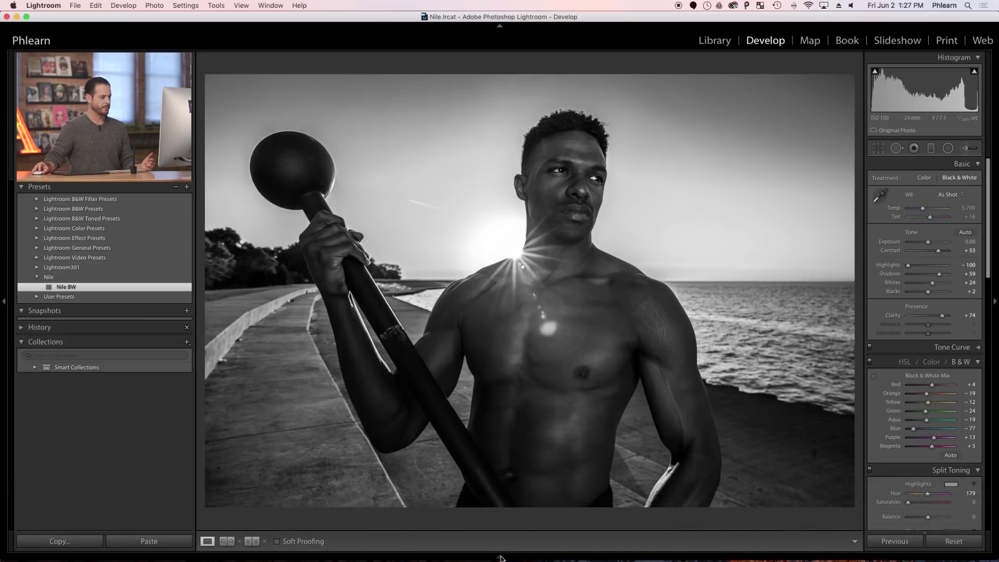
click(500, 558)
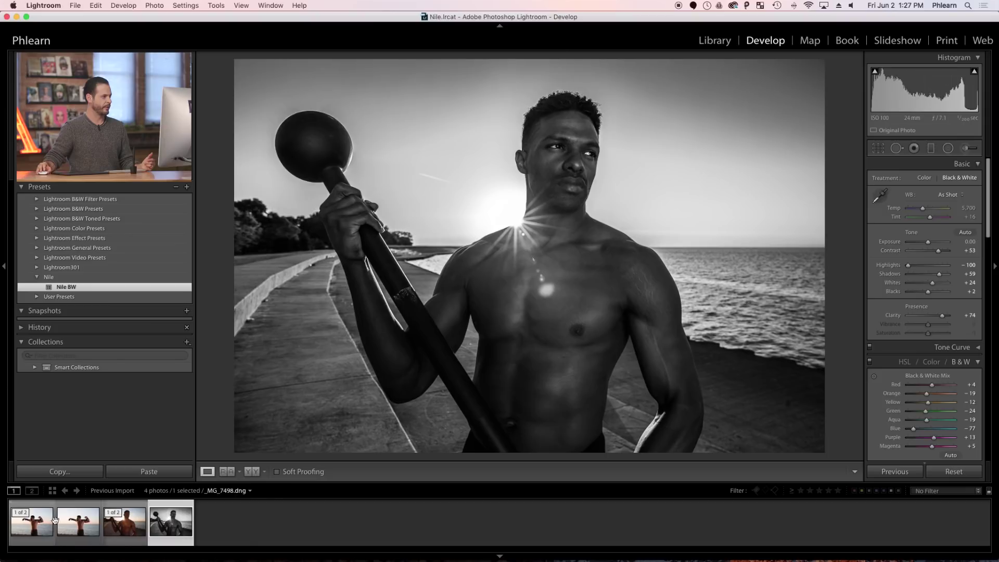
click(82, 526)
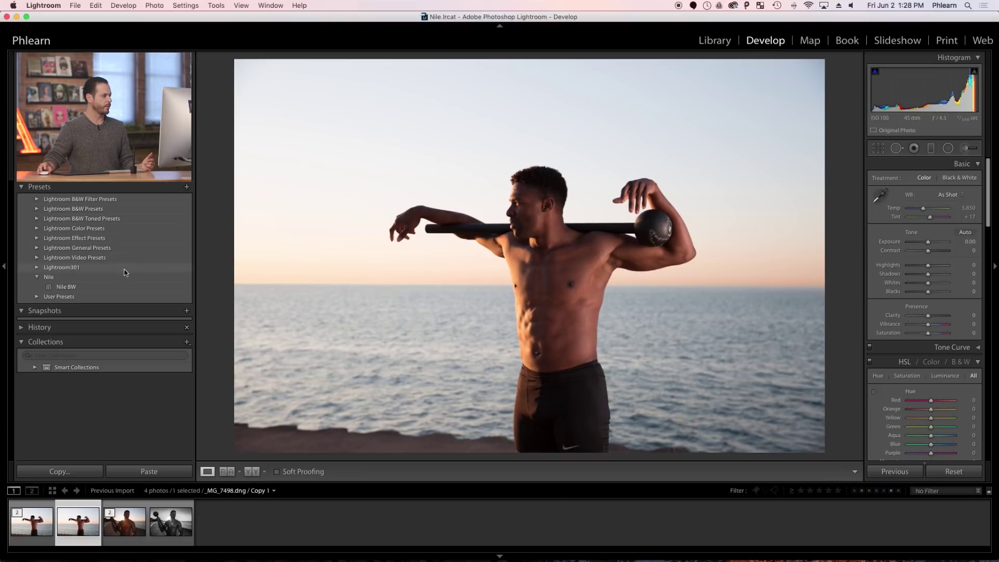
click(65, 287)
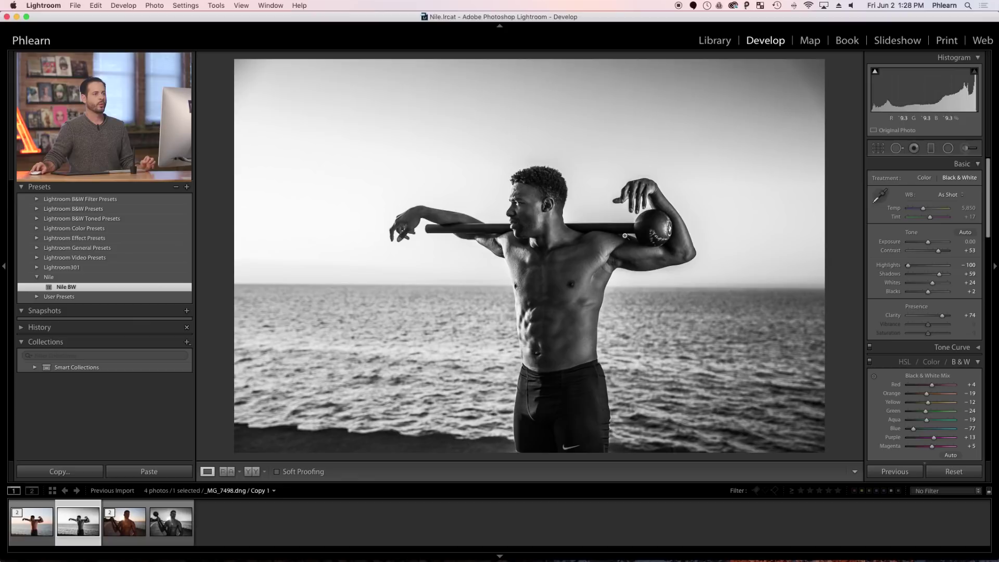
- Add a straight graduated filter from the photo's upper edge to just below the horizon, with Exposure -1.34
click(930, 149)
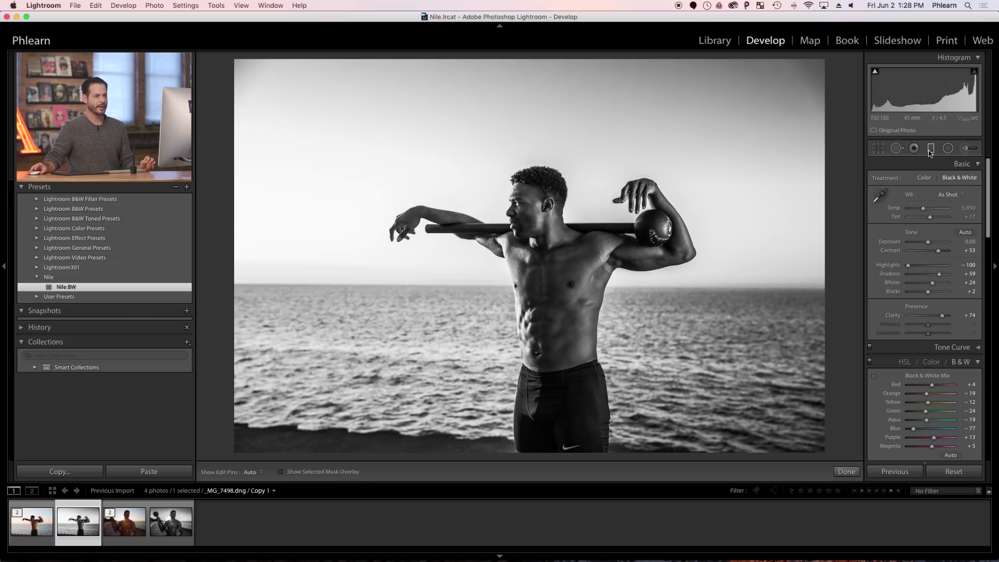
drag(533, 63, 535, 229)
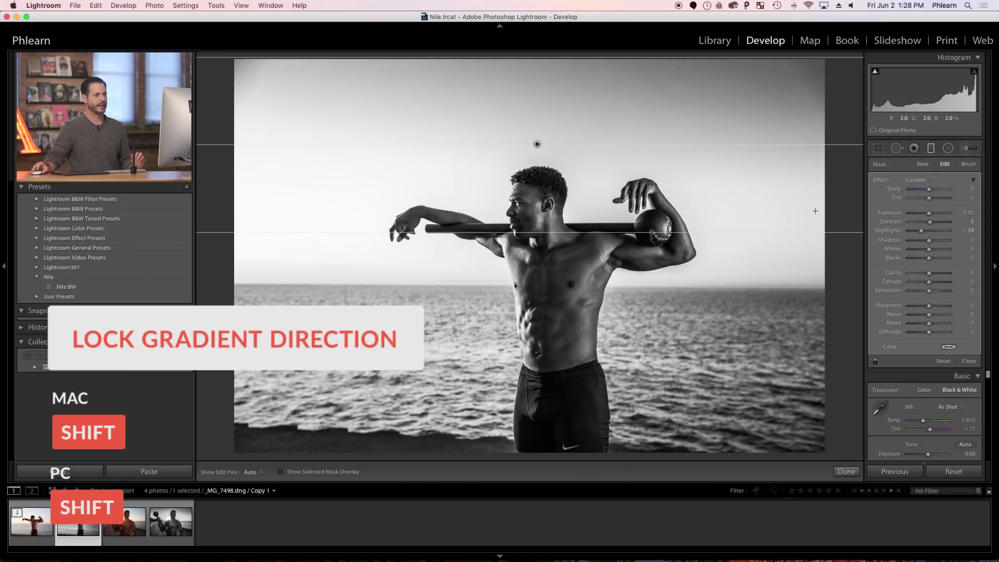
drag(928, 214, 922, 217)
drag(544, 232, 543, 258)
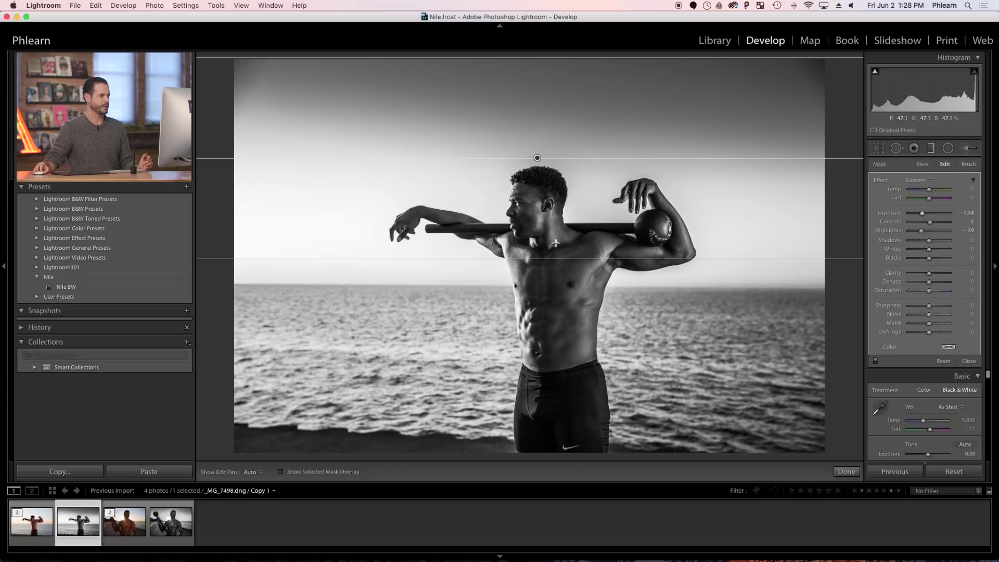
drag(538, 261, 535, 304)
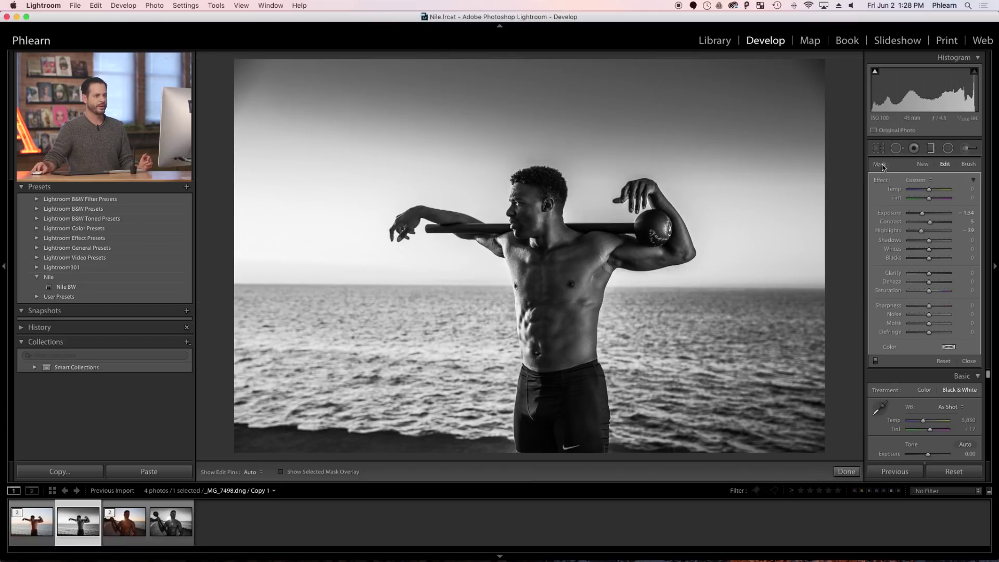
- Brush the graduated filter's effect off the man's face, neck and upper chest by erasing from its mask
click(968, 165)
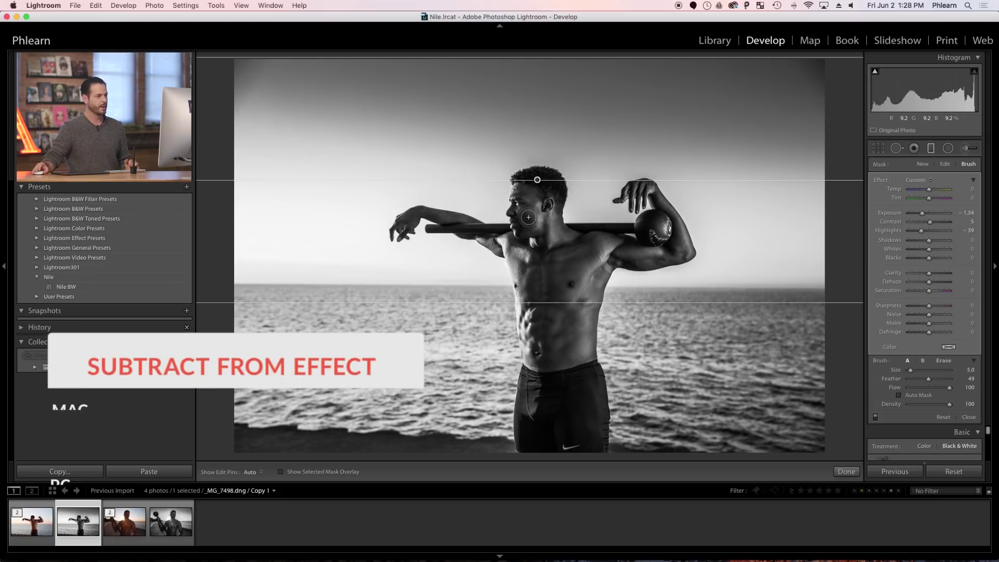
key(alt)
mouse_move(537, 209)
mouse_down()
mouse_move(527, 196)
mouse_move(525, 229)
mouse_move(529, 186)
mouse_move(552, 188)
mouse_move(541, 232)
mouse_move(528, 214)
mouse_move(518, 242)
mouse_move(541, 242)
mouse_move(564, 261)
mouse_up()
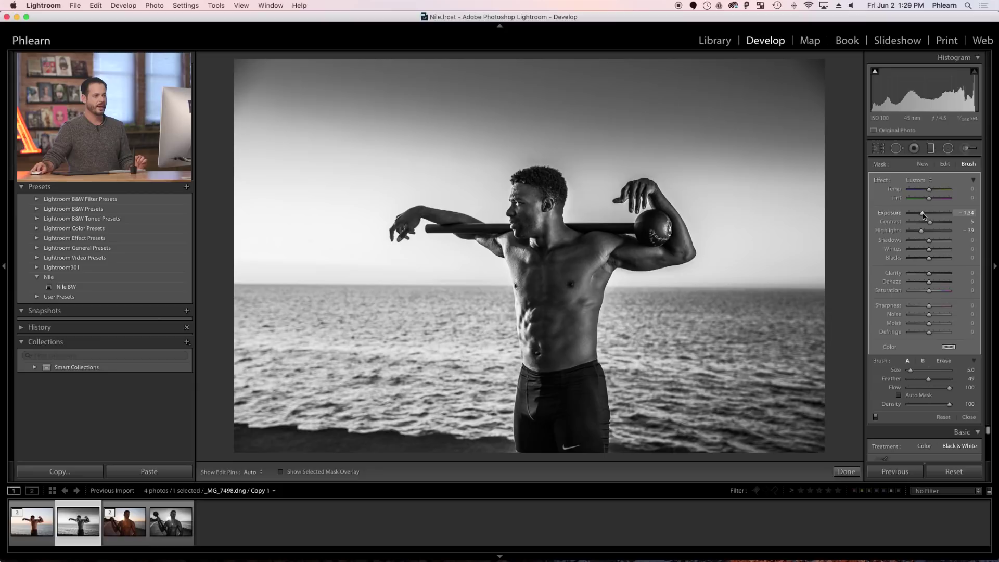
- Set the graduated filter's Contrast and Highlights to 0 and its Exposure to about -0.84
click(959, 223)
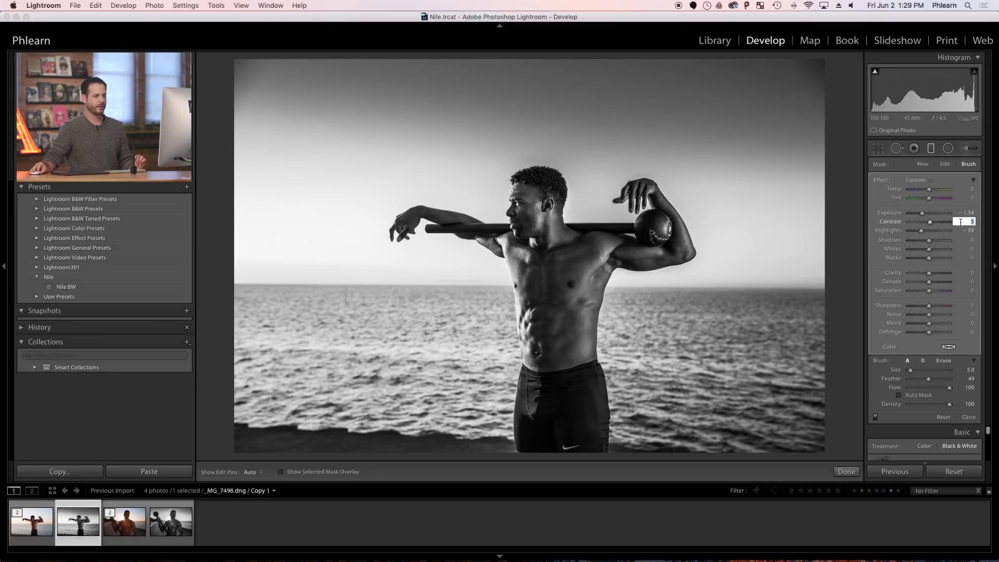
text(0)
click(968, 232)
text(0)
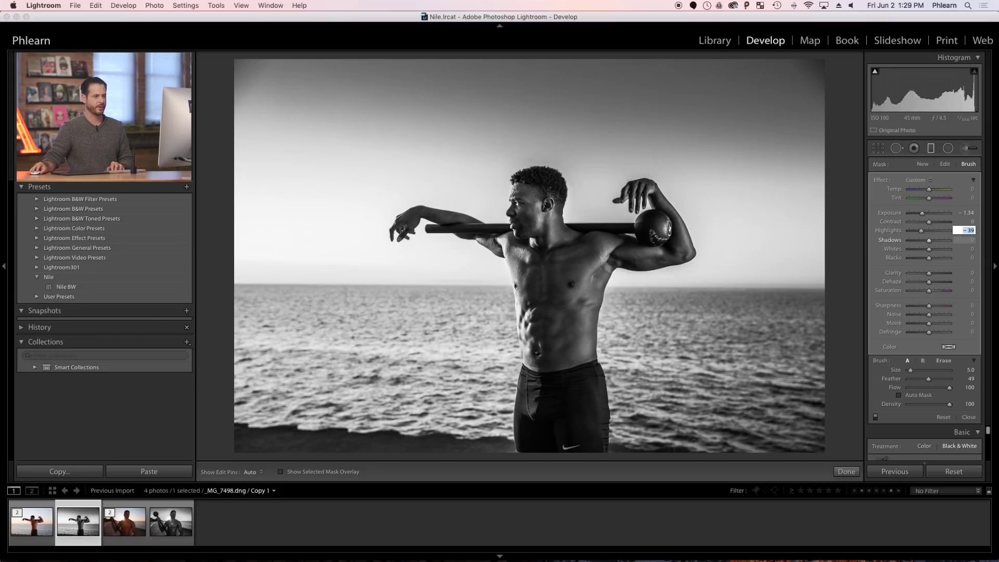
drag(923, 213, 928, 217)
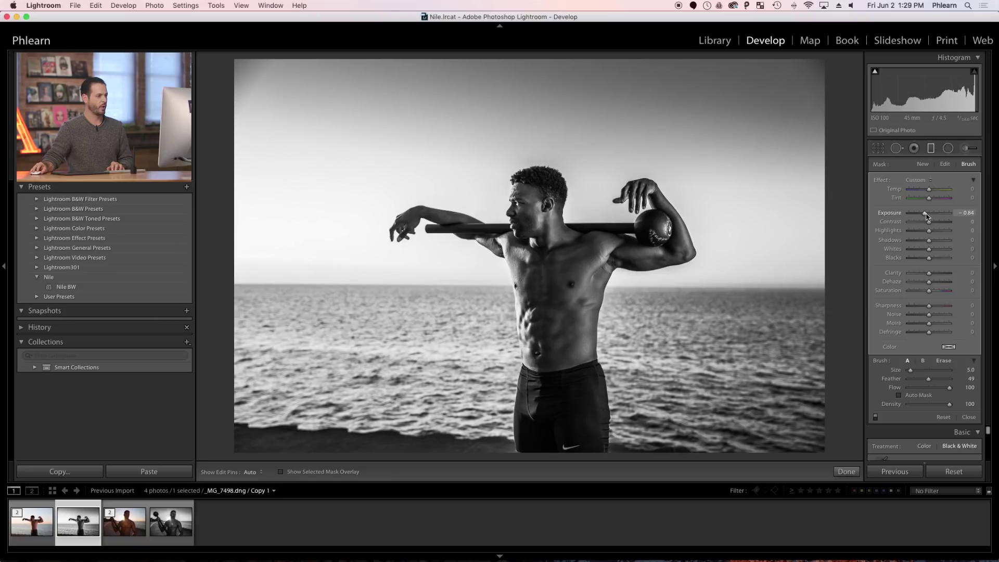
- Show all four photos together in the Library's Survey view with every surrounding panel hidden to compare originals and black-and-white versions
click(719, 43)
key(g)
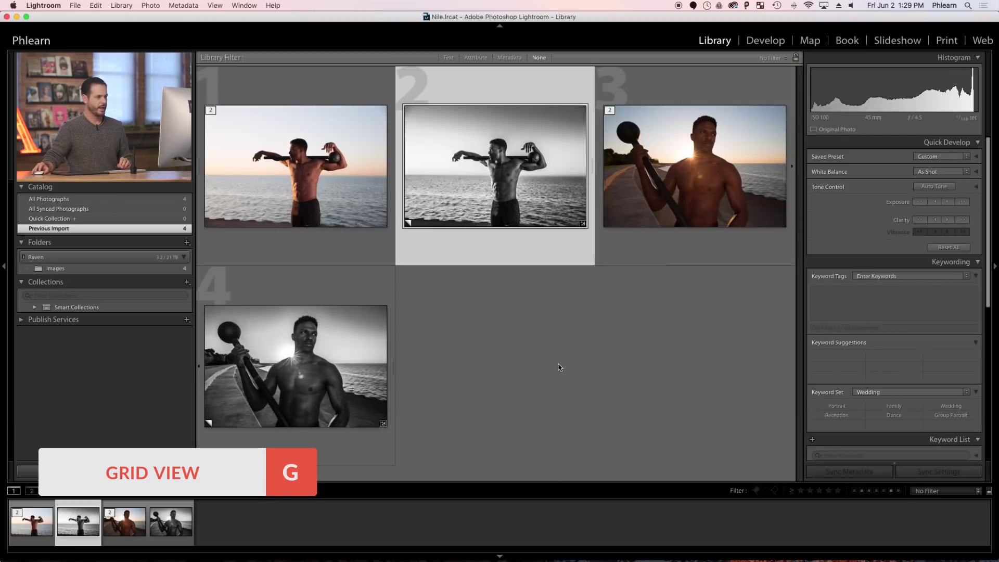
key(equal)
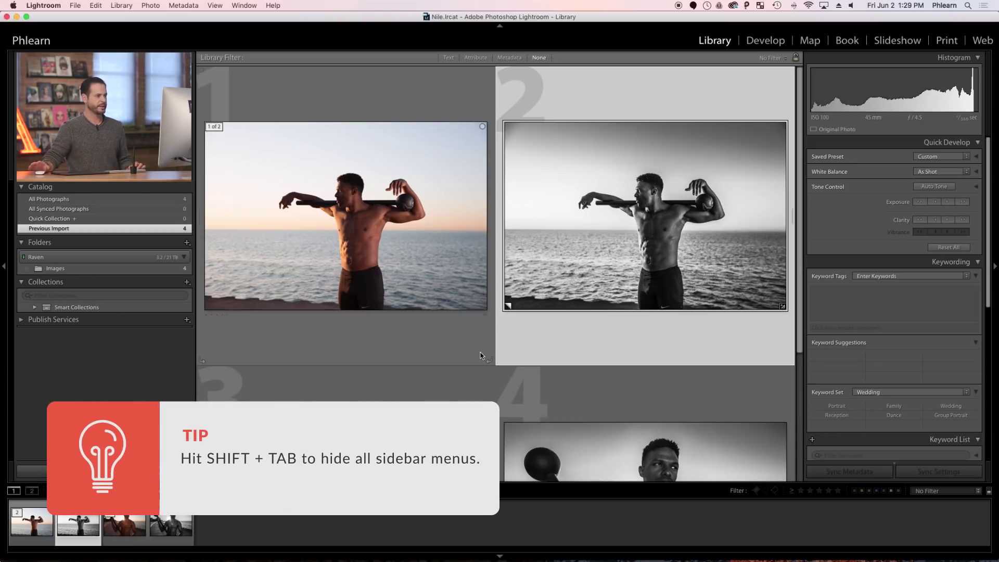
key(shift+Tab)
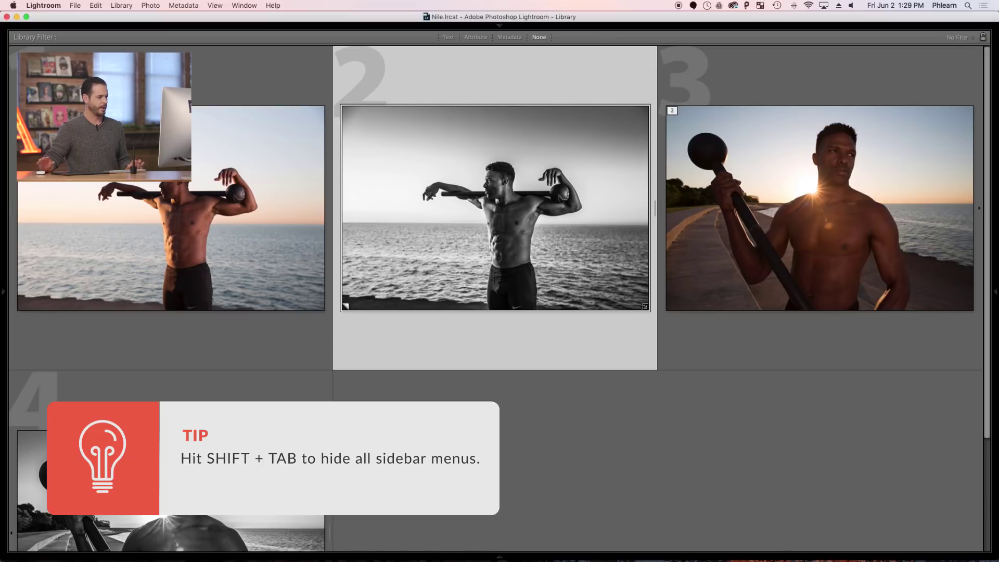
key(super+a)
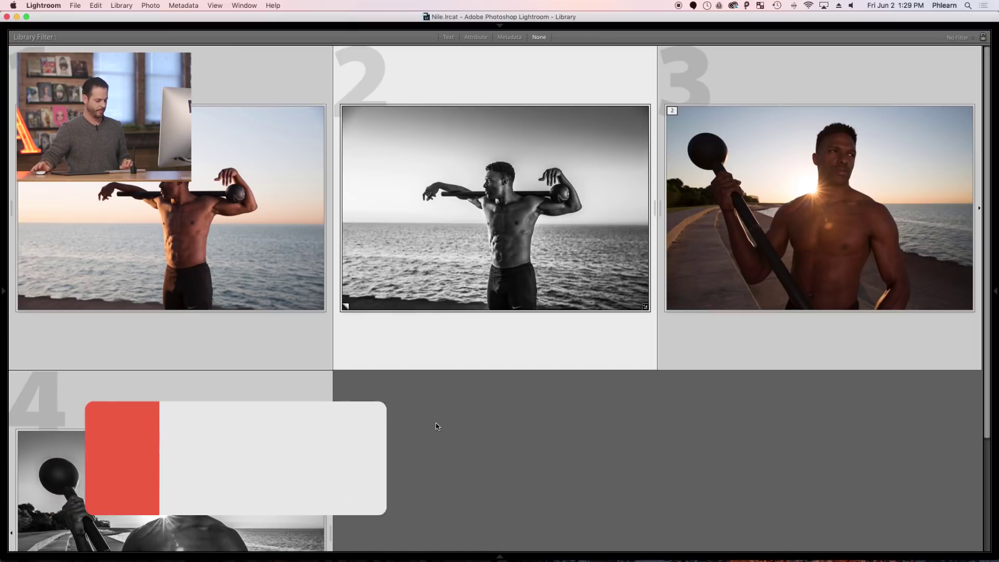
key(n)
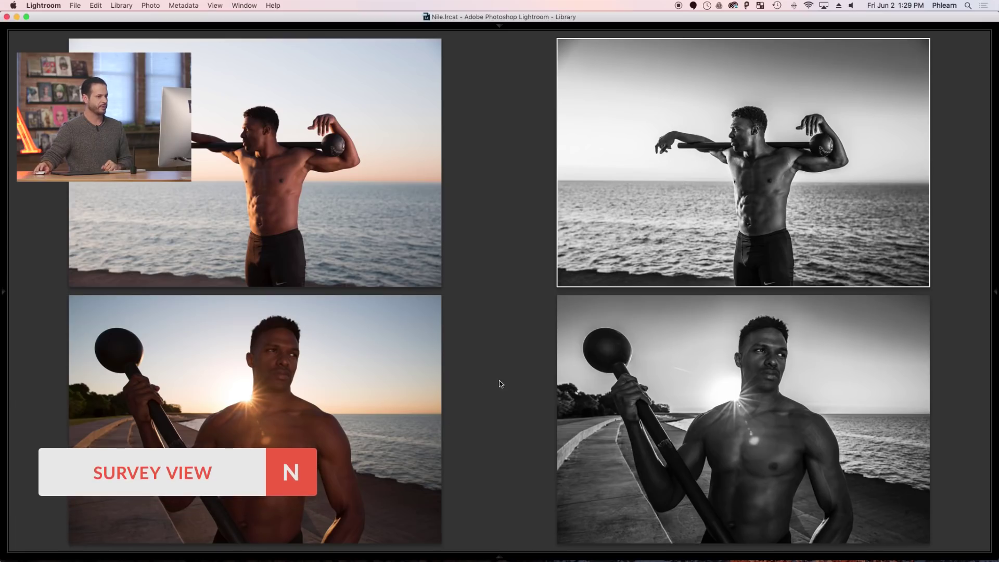